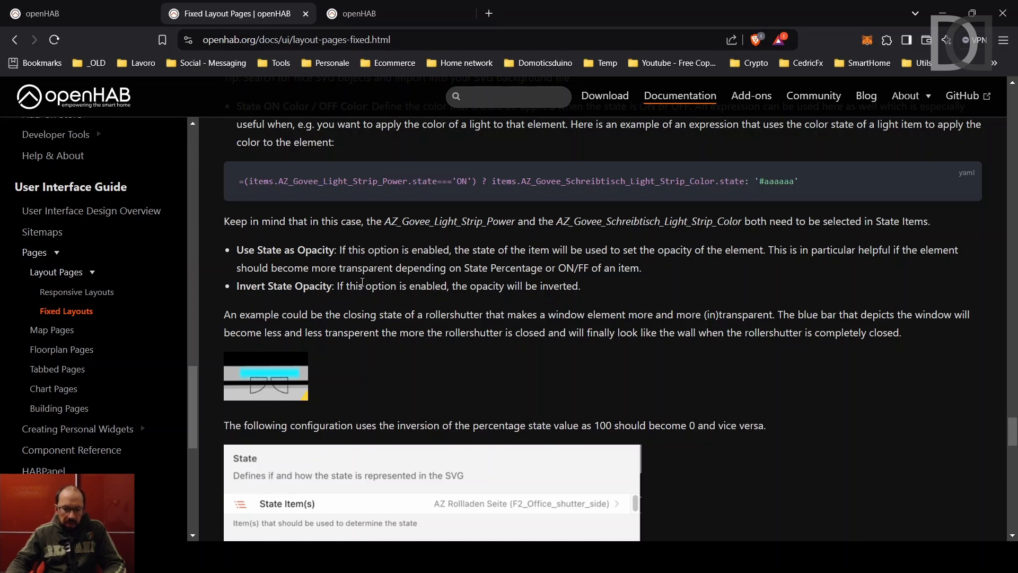
# Scroll through the Minimum Opacity section of the openHAB documentation.
pyautogui.scroll(-7, 362, 281)
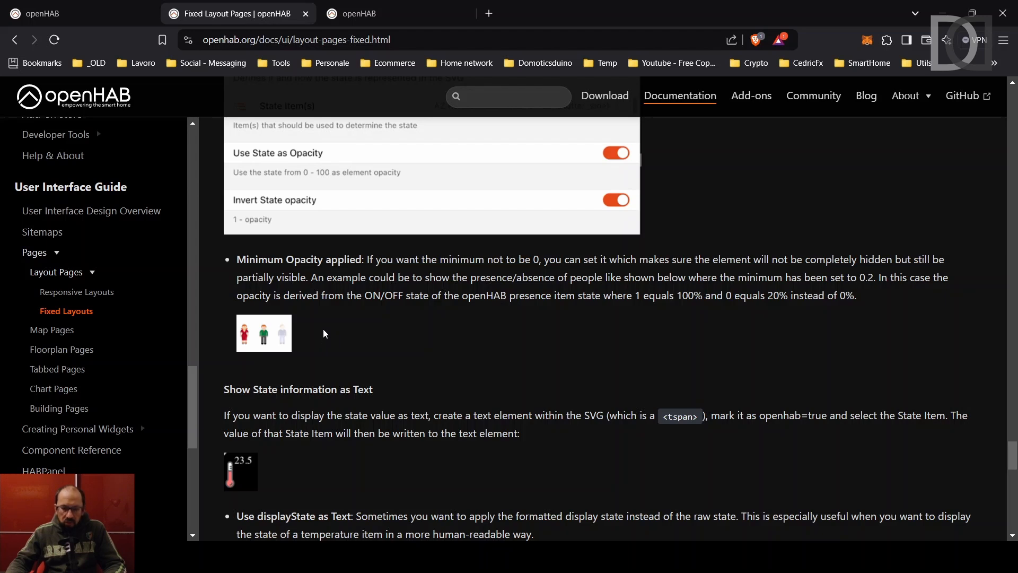
pyautogui.scroll(7, 275, 272)
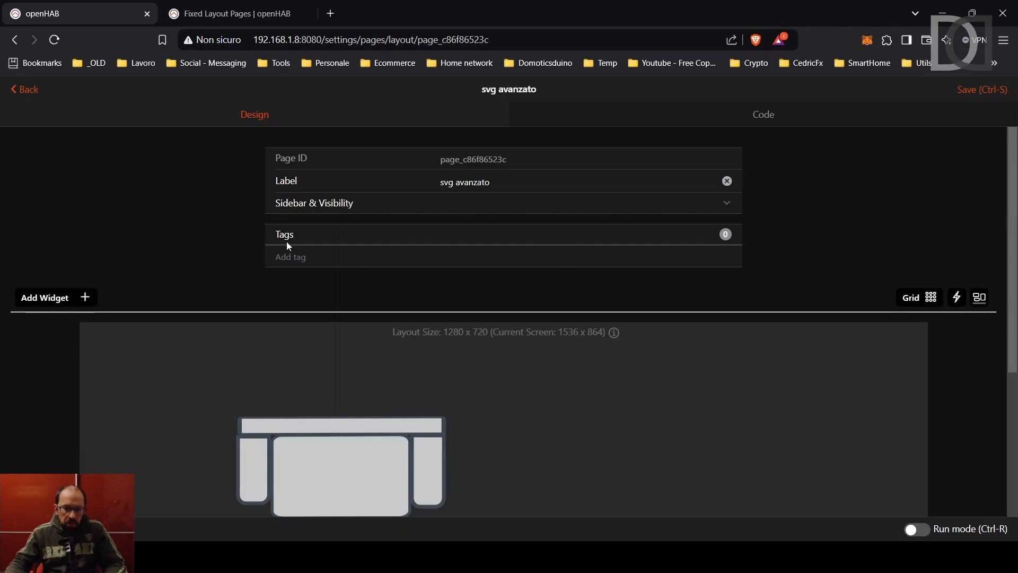
pyautogui.scroll(-1, 454, 371)
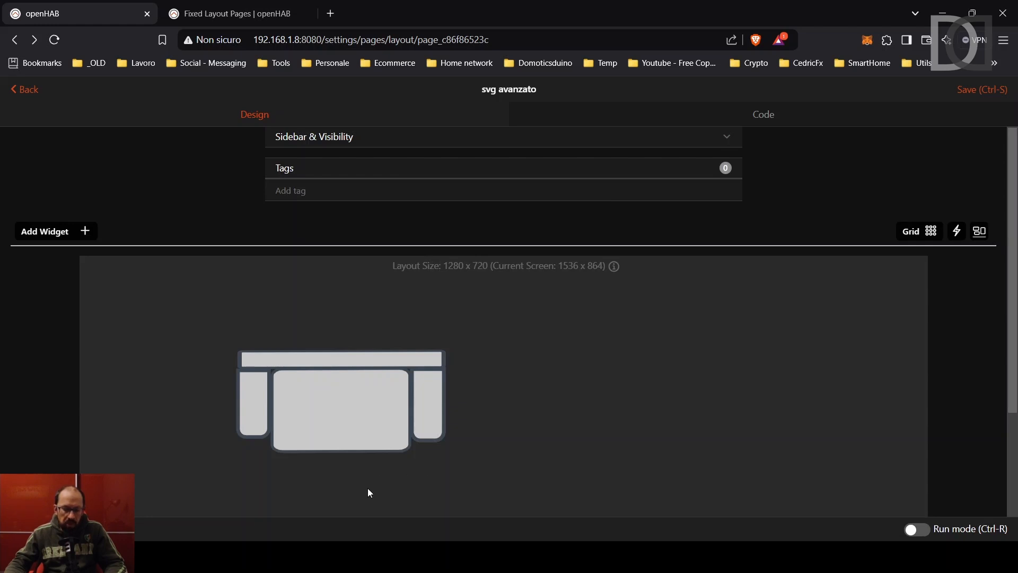
# Enable Use State Proxy Element and Use State as Opacity on the sofa, then save the page.
pyautogui.click(352, 432)
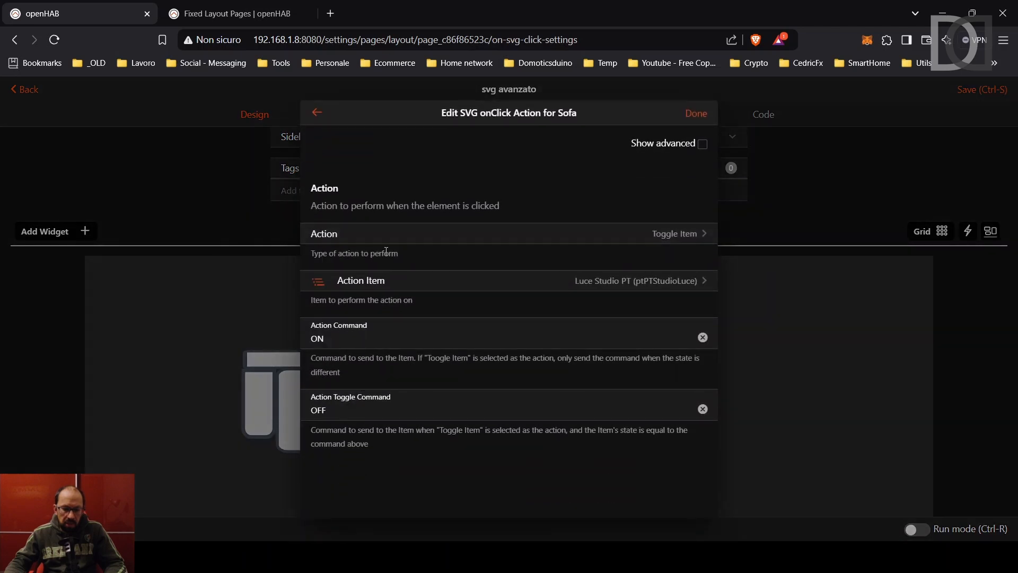
pyautogui.click(703, 145)
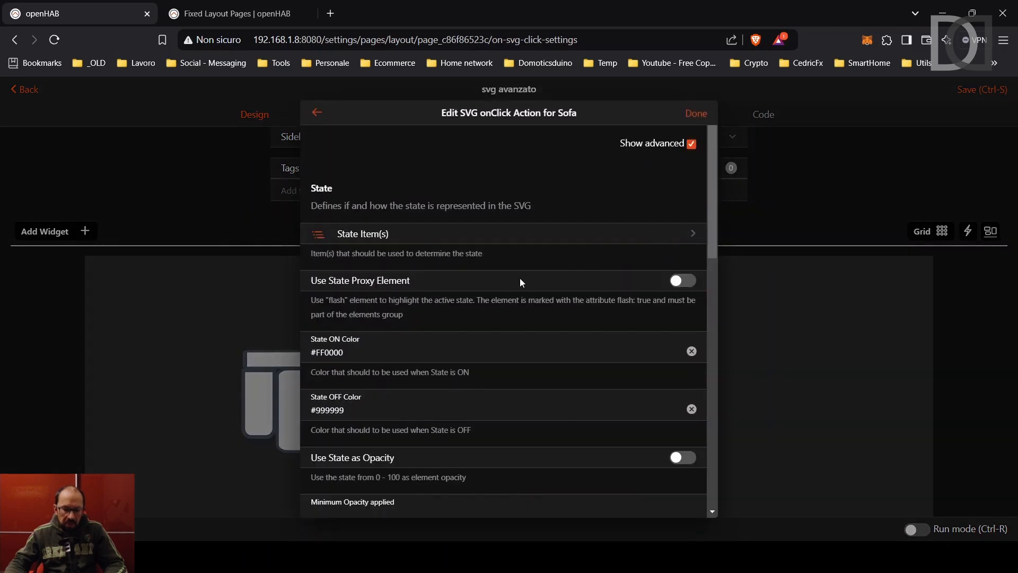
pyautogui.scroll(-3, 520, 278)
pyautogui.scroll(1, 521, 278)
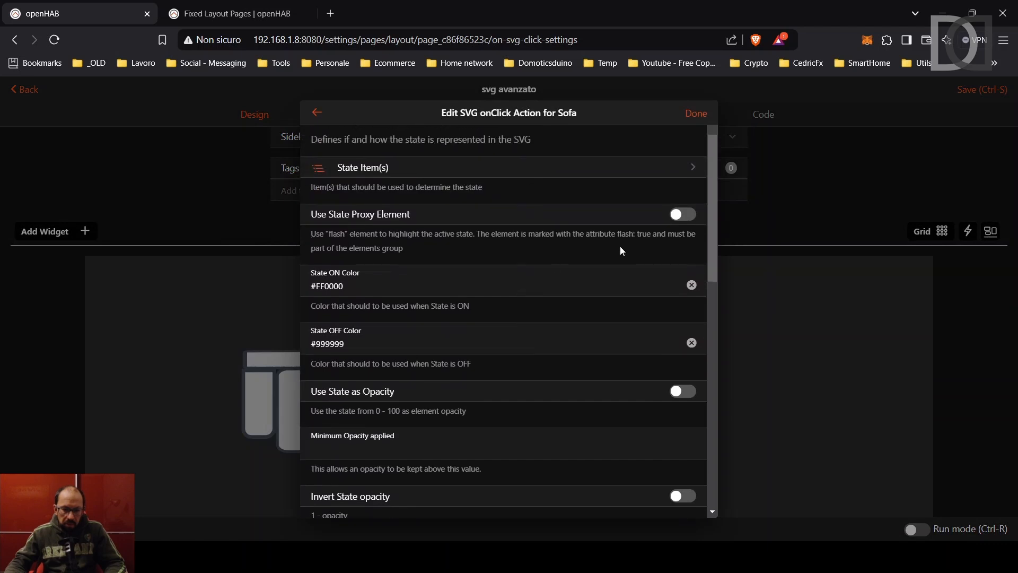
pyautogui.click(686, 217)
pyautogui.scroll(-2, 459, 341)
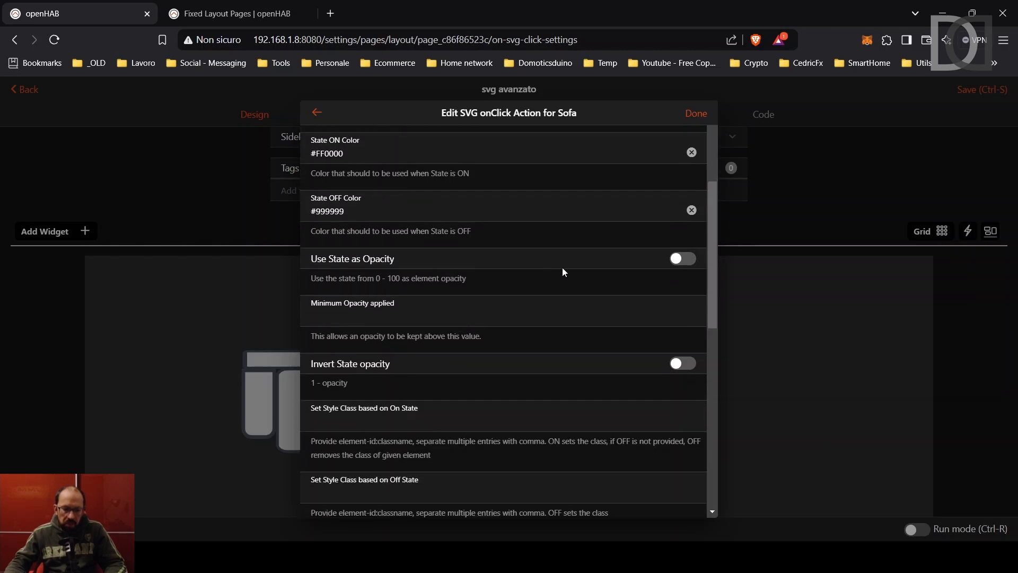
pyautogui.click(683, 260)
pyautogui.click(695, 113)
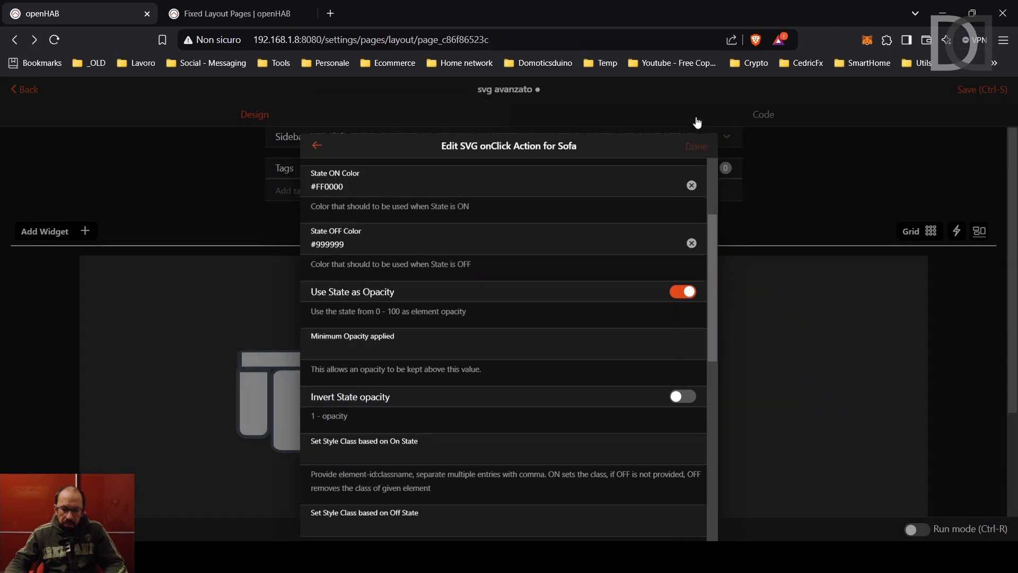
pyautogui.click(983, 90)
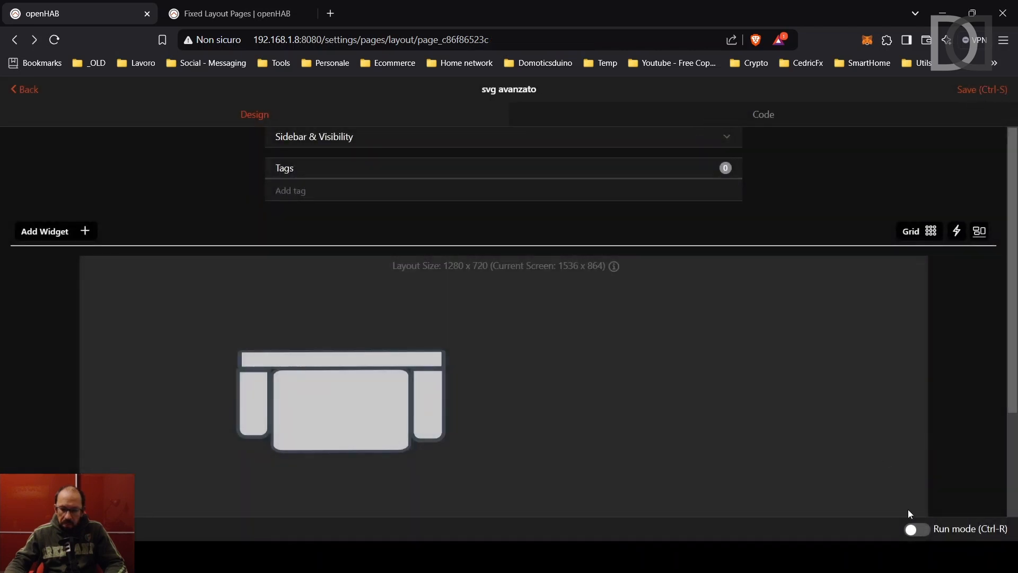
# Run the page live and toggle the light three times via the sofa's centre cushion.
pyautogui.click(916, 529)
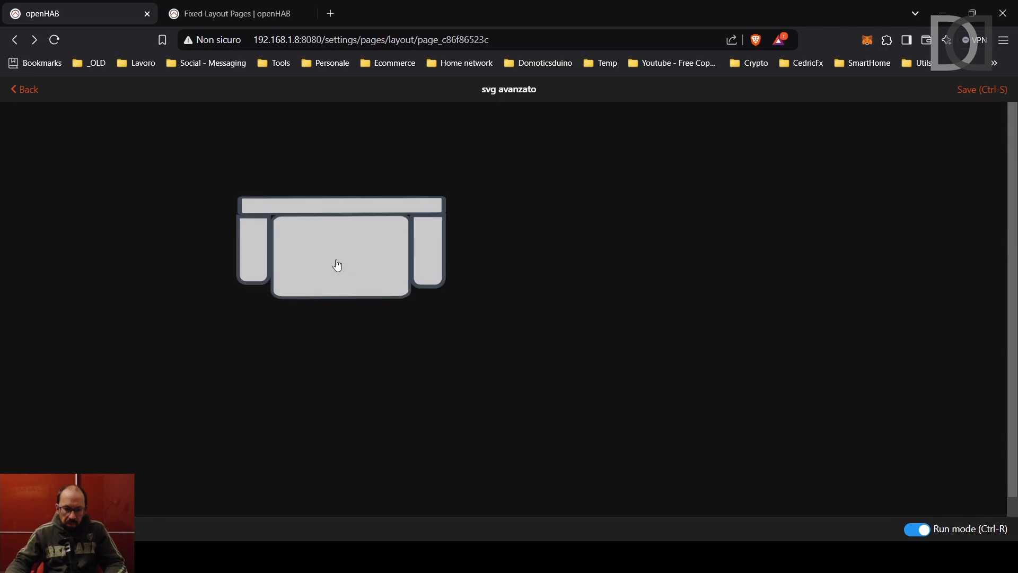
pyautogui.click(337, 263)
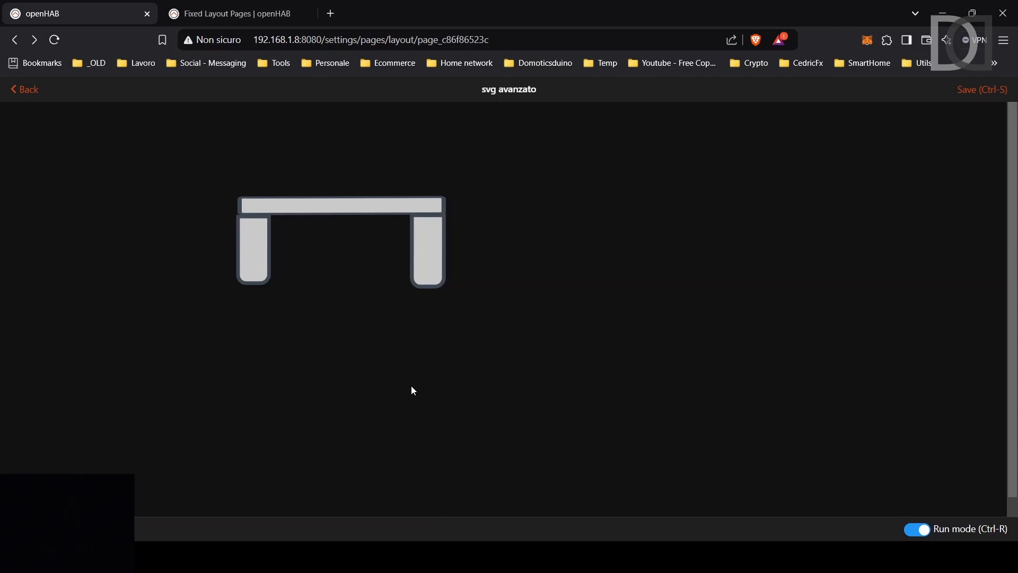
pyautogui.click(371, 270)
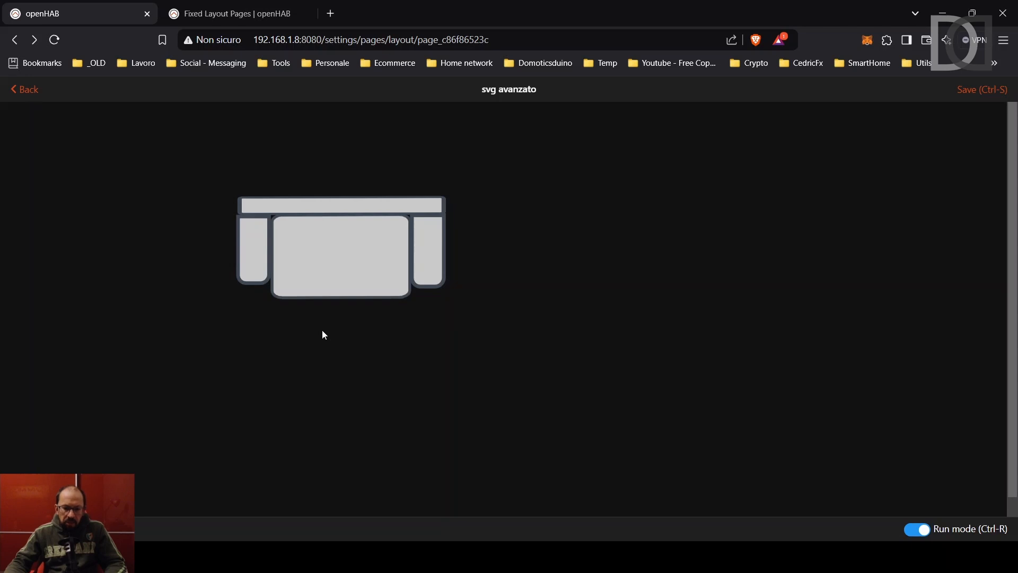
pyautogui.click(335, 261)
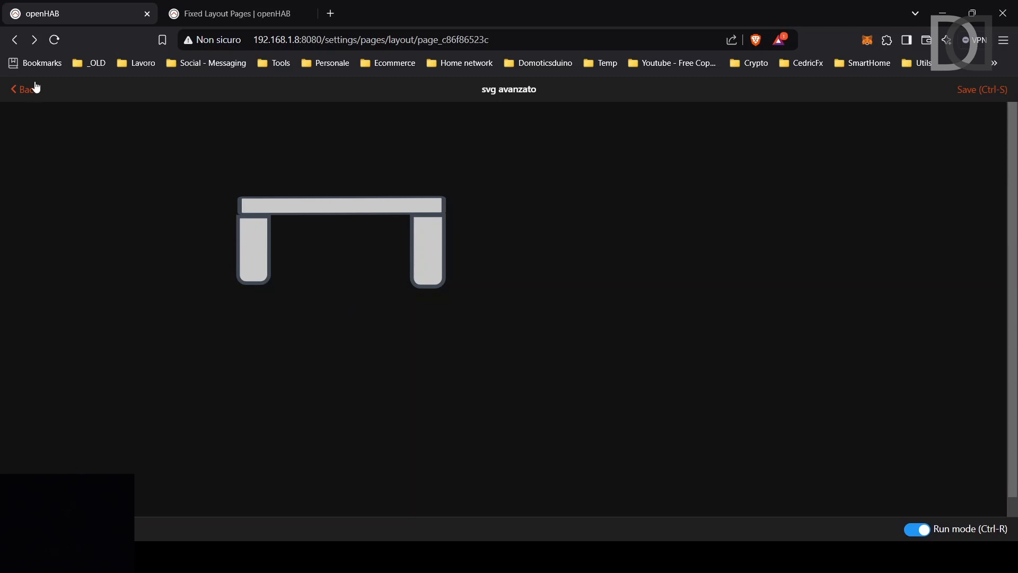
# Back in edit mode, set the sofa's Minimum Opacity applied to 0.2.
pyautogui.click(918, 529)
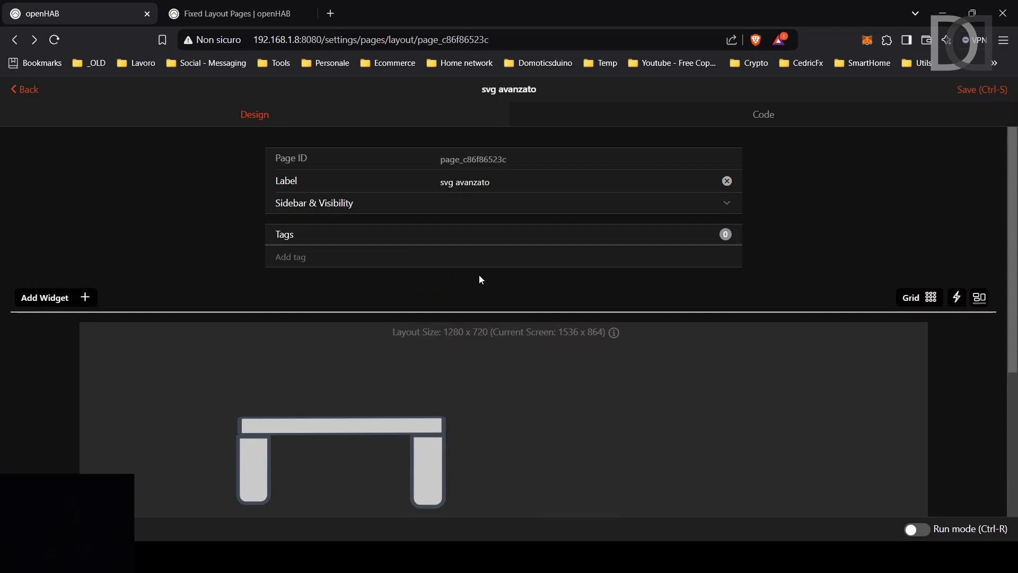
pyautogui.click(320, 484)
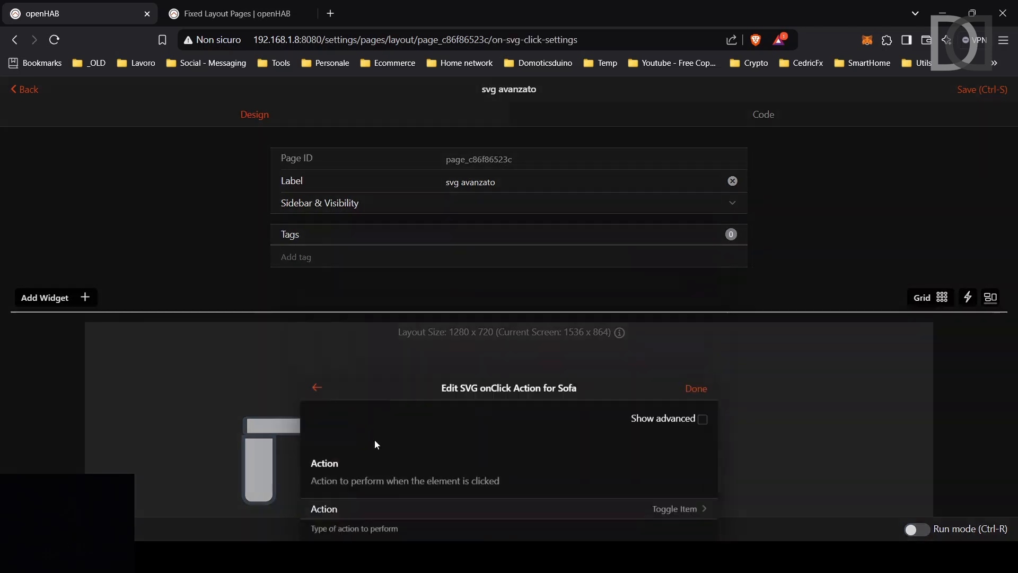
pyautogui.click(703, 143)
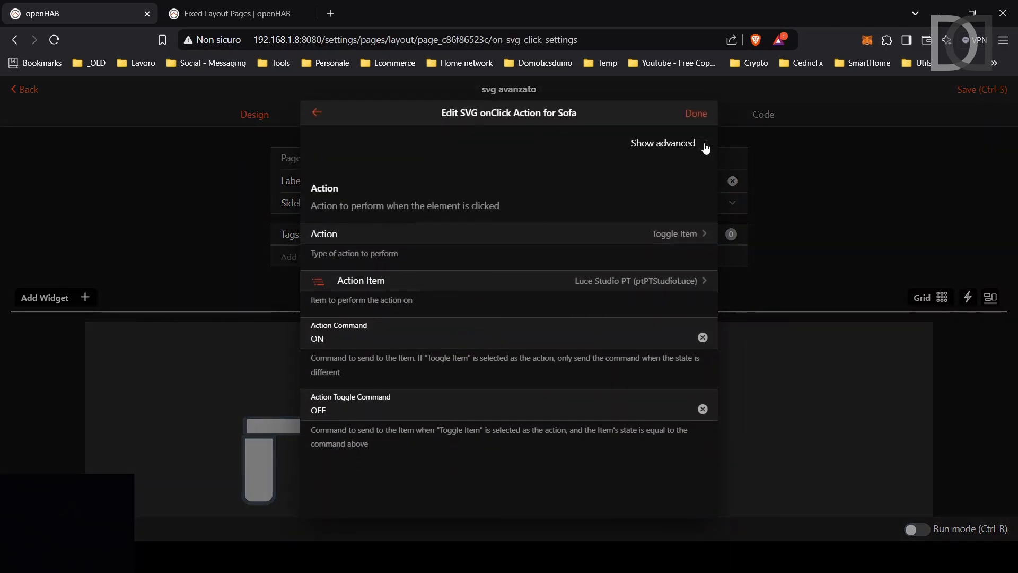
pyautogui.scroll(-5, 493, 256)
pyautogui.scroll(-2, 494, 256)
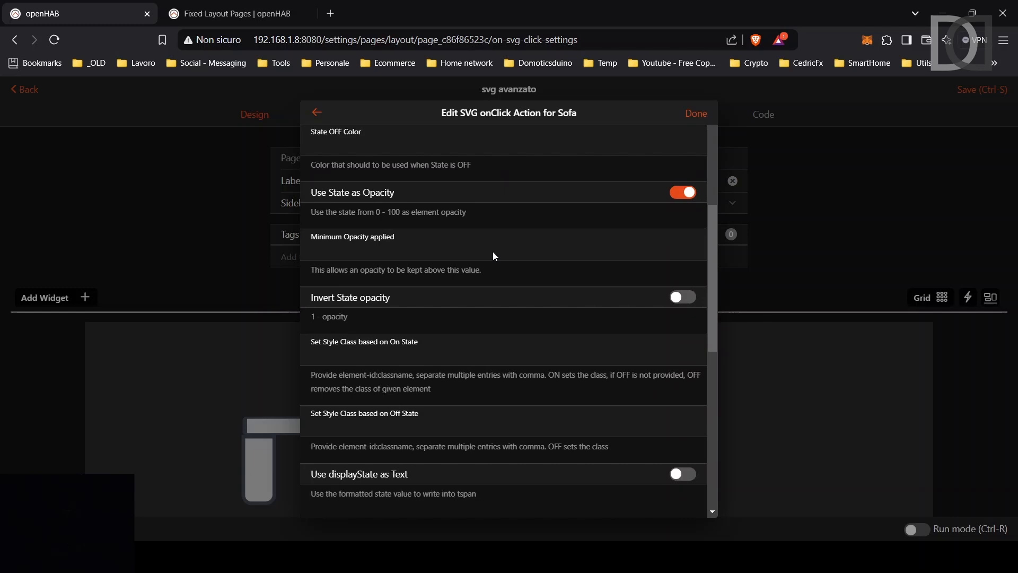
pyautogui.click(325, 248)
pyautogui.scroll(2, 301, 382)
pyautogui.write('0.')
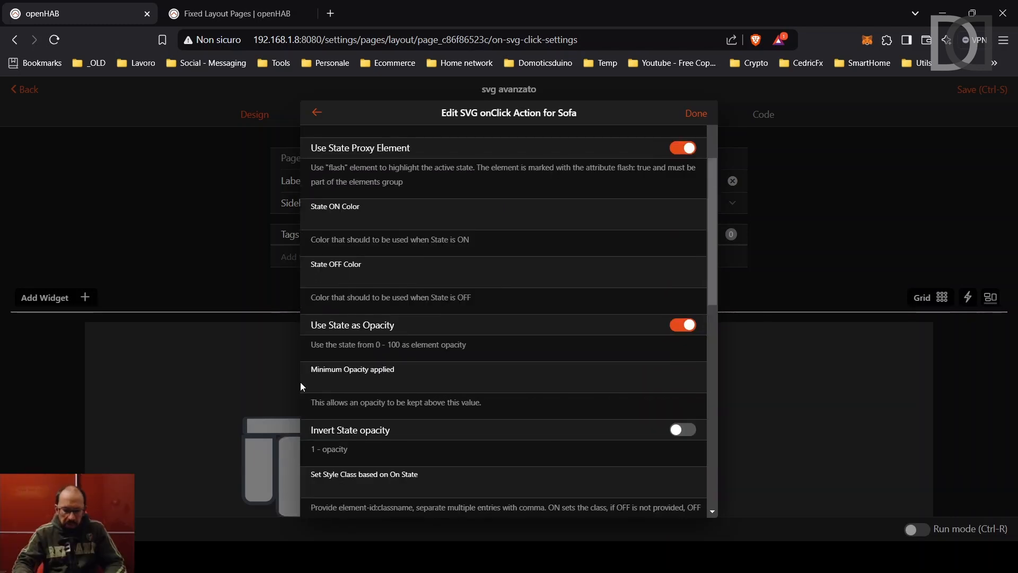
pyautogui.write('2')
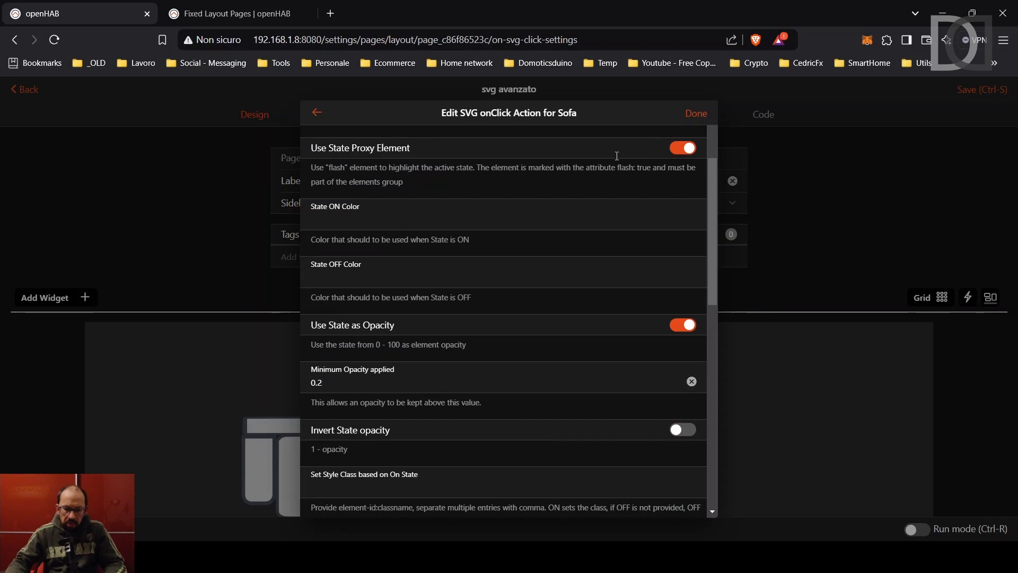
pyautogui.click(695, 113)
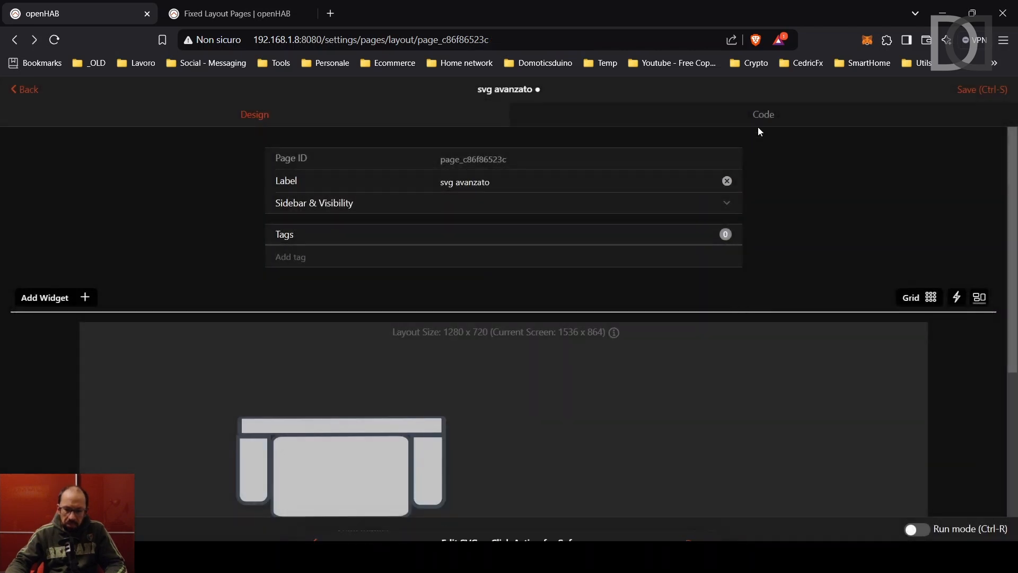
# Run the page and toggle the sofa cushion off and on, seeing it dim instead of vanish.
pyautogui.click(916, 529)
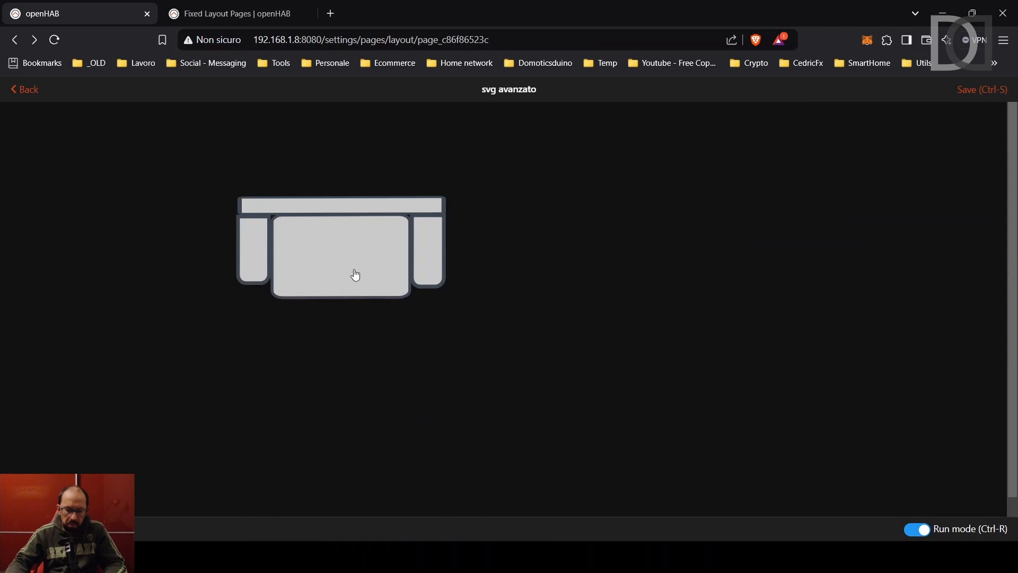
pyautogui.click(362, 264)
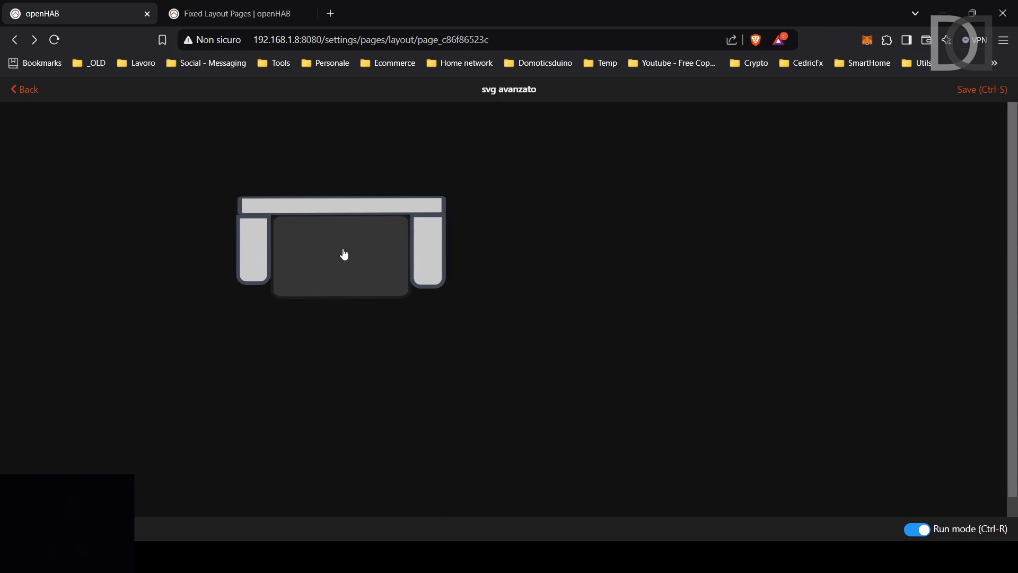
pyautogui.click(332, 274)
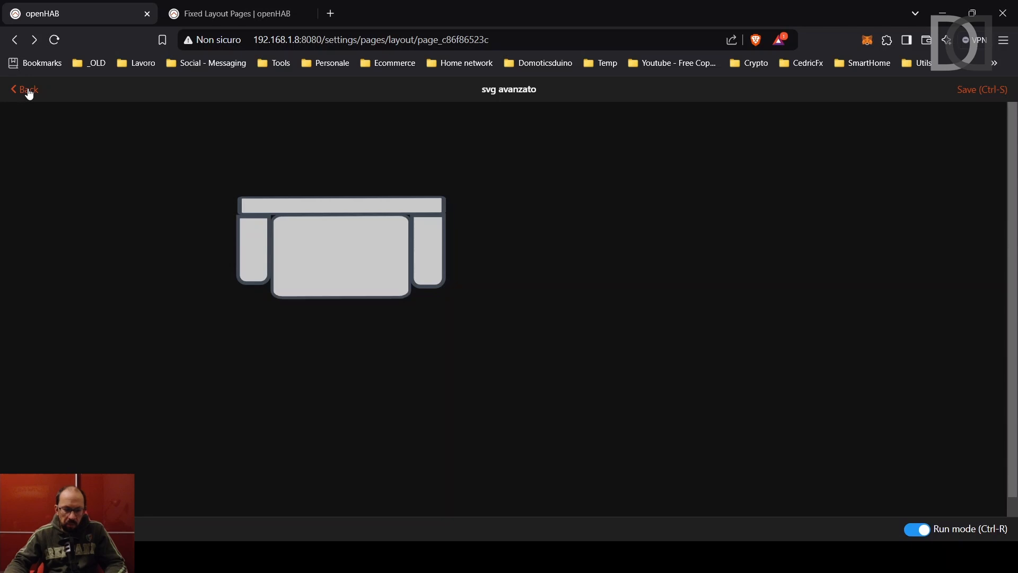
# Leave run mode and switch on Invert State opacity in the sofa's advanced click settings.
pyautogui.click(917, 529)
pyautogui.scroll(-1, 450, 379)
pyautogui.click(323, 421)
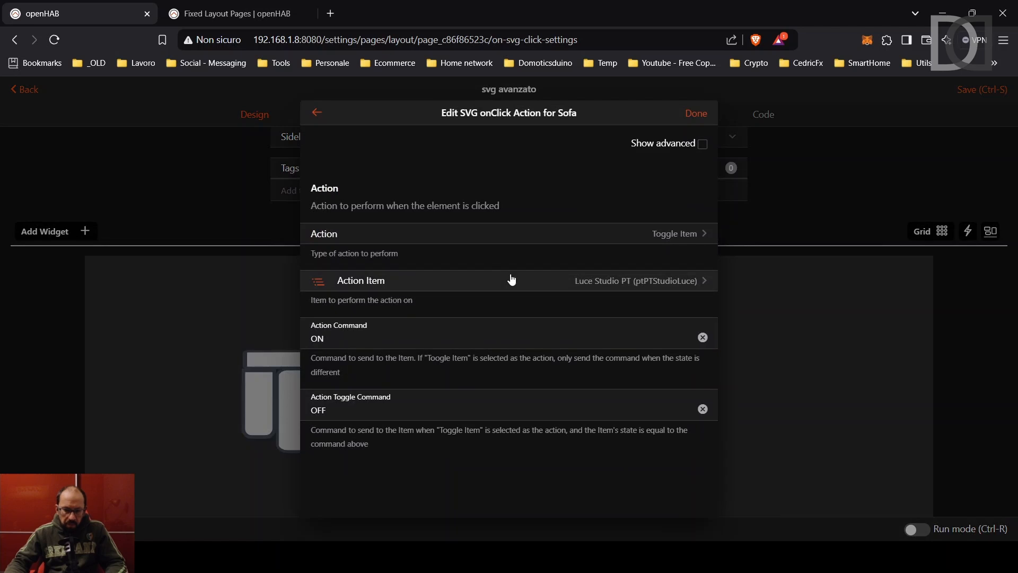
pyautogui.click(703, 144)
pyautogui.scroll(-5, 419, 250)
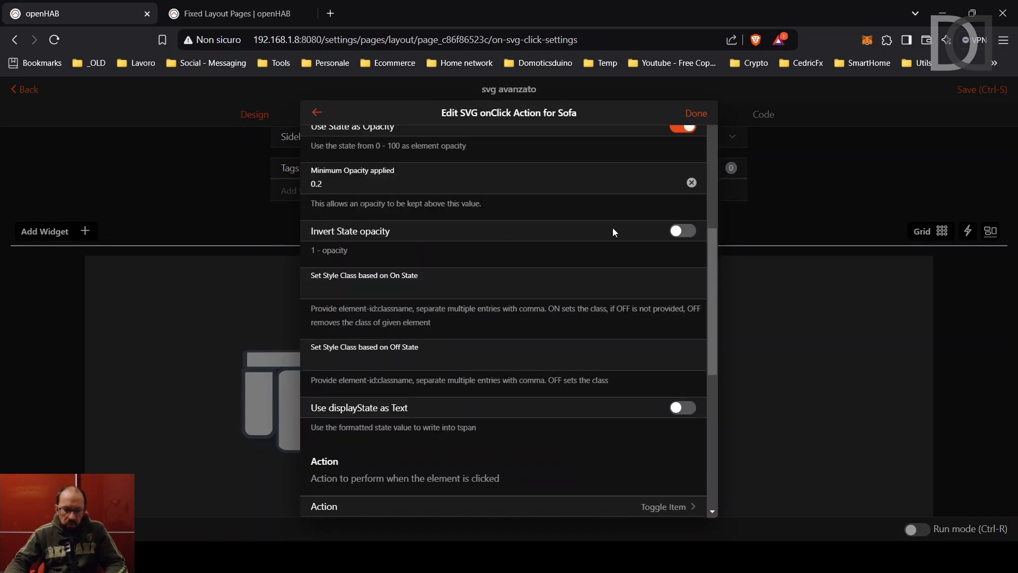
pyautogui.click(676, 233)
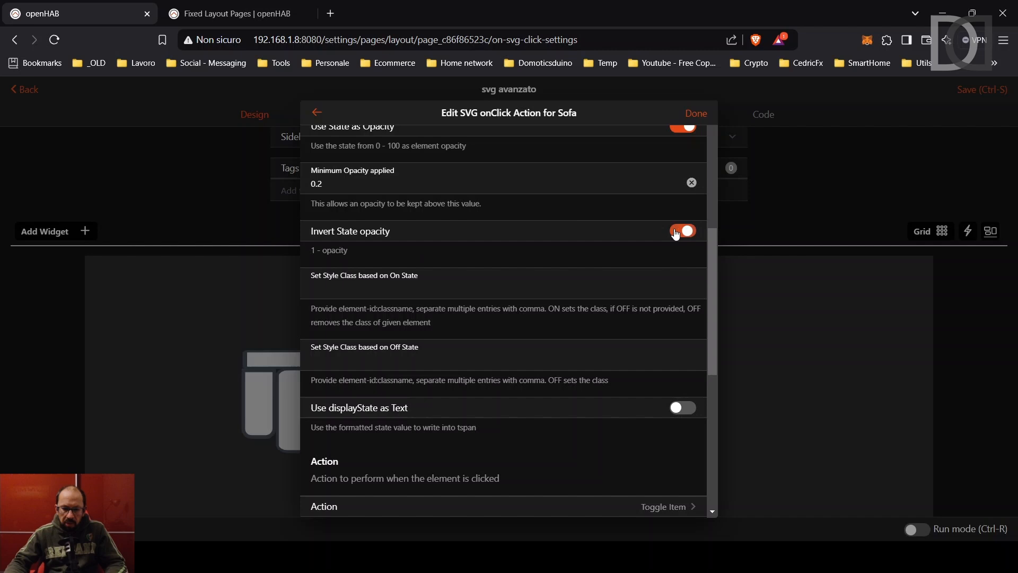
pyautogui.click(698, 113)
# Save the page, test the sofa seat toggle in run mode, then return to the designer.
pyautogui.click(969, 90)
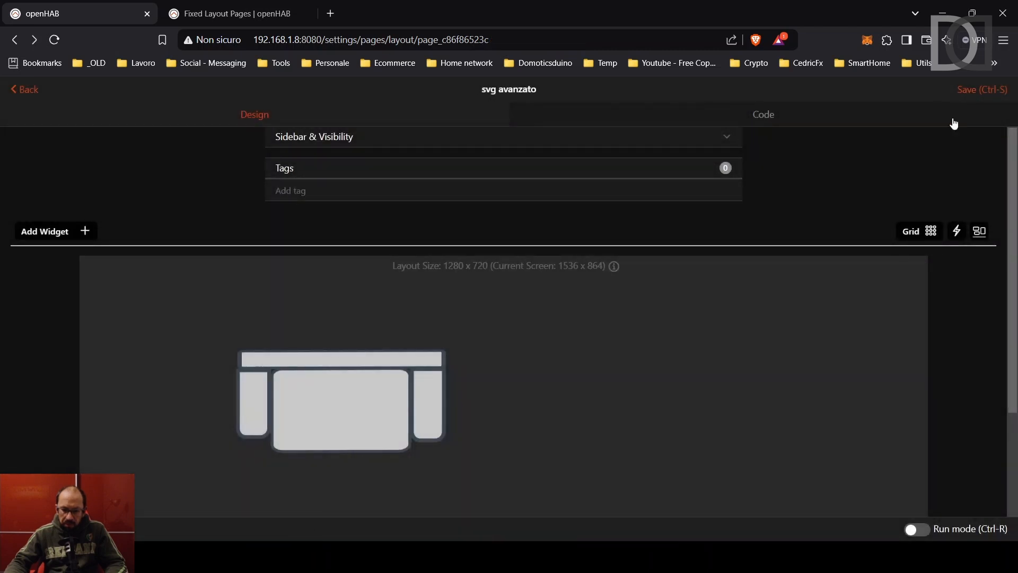
pyautogui.click(919, 529)
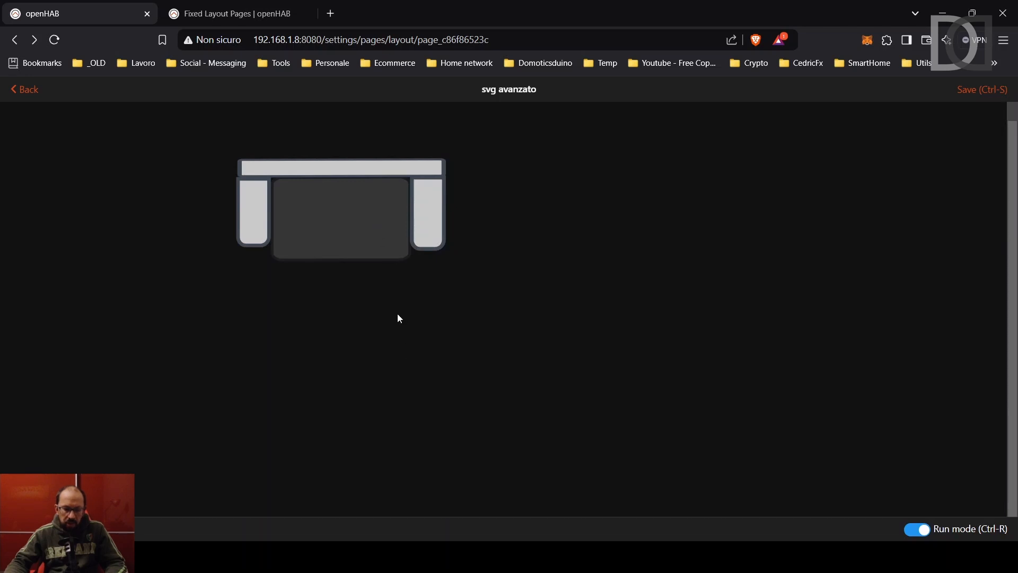
pyautogui.click(349, 205)
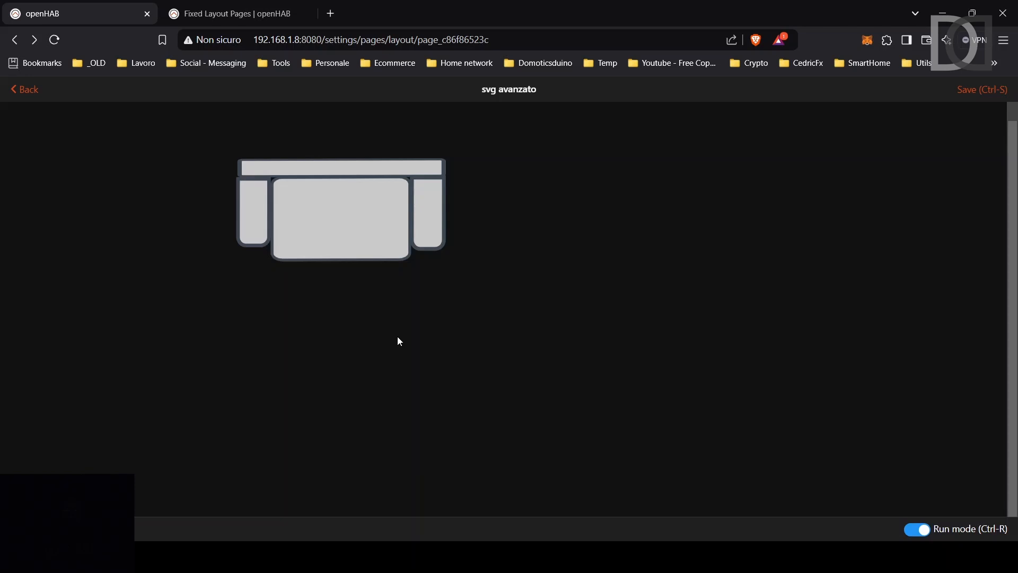
pyautogui.hotkey('ctrl', 'r')
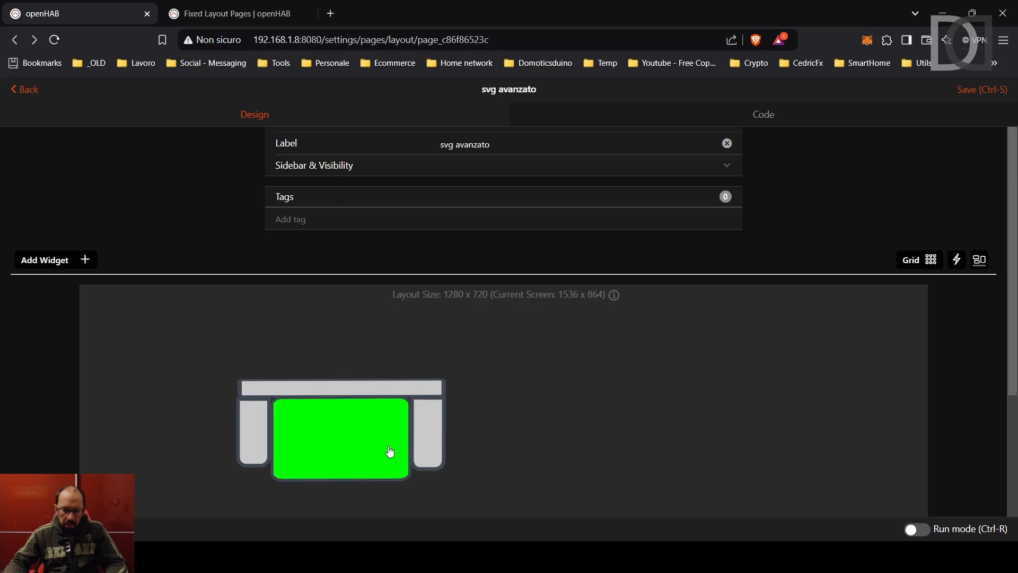
# Set the sofa's action item to NUMERO SVG (svg_num) and save the page.
pyautogui.click(352, 462)
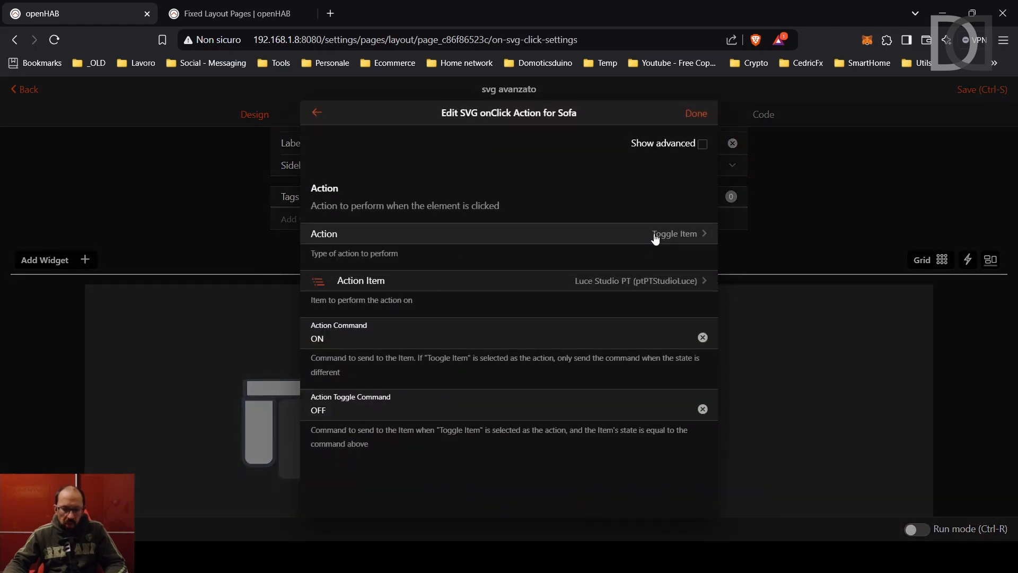
pyautogui.click(662, 283)
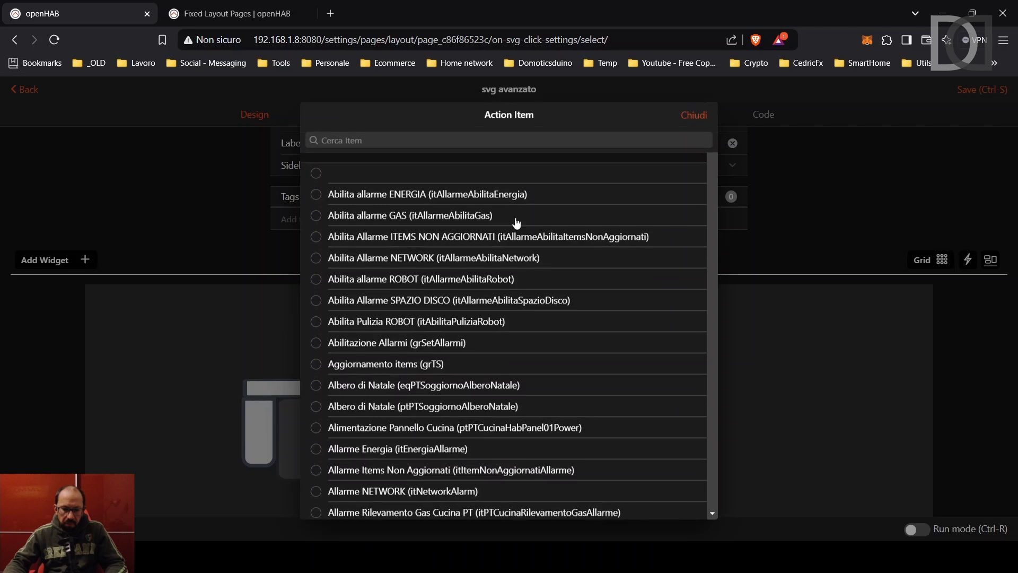
pyautogui.click(413, 137)
pyautogui.write('svg')
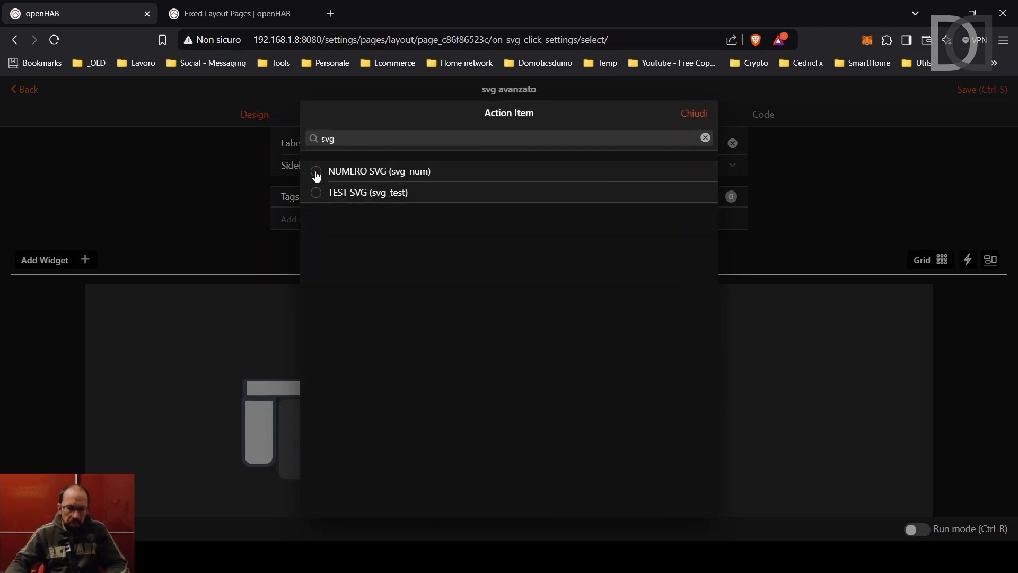
pyautogui.click(317, 171)
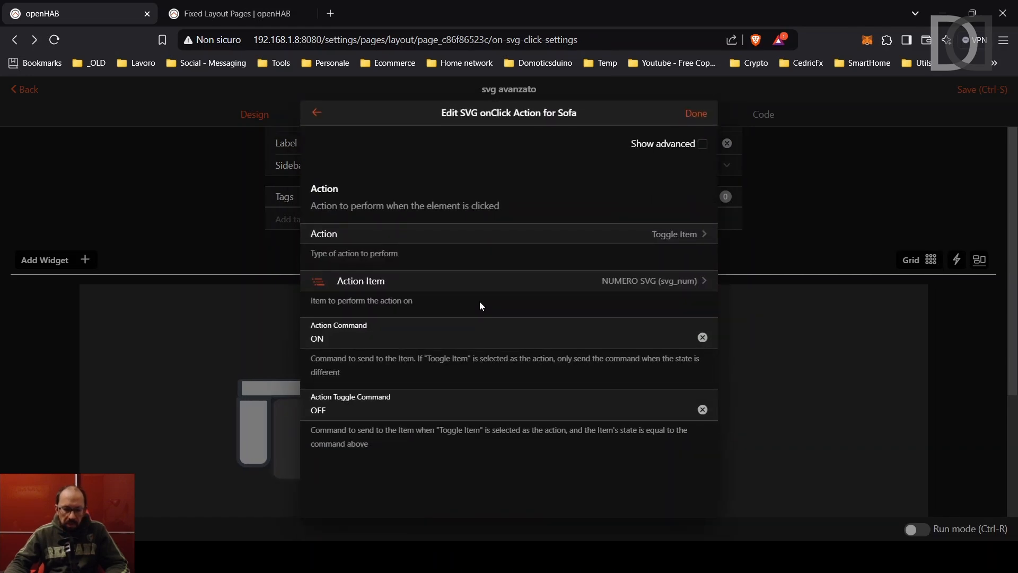
pyautogui.click(695, 114)
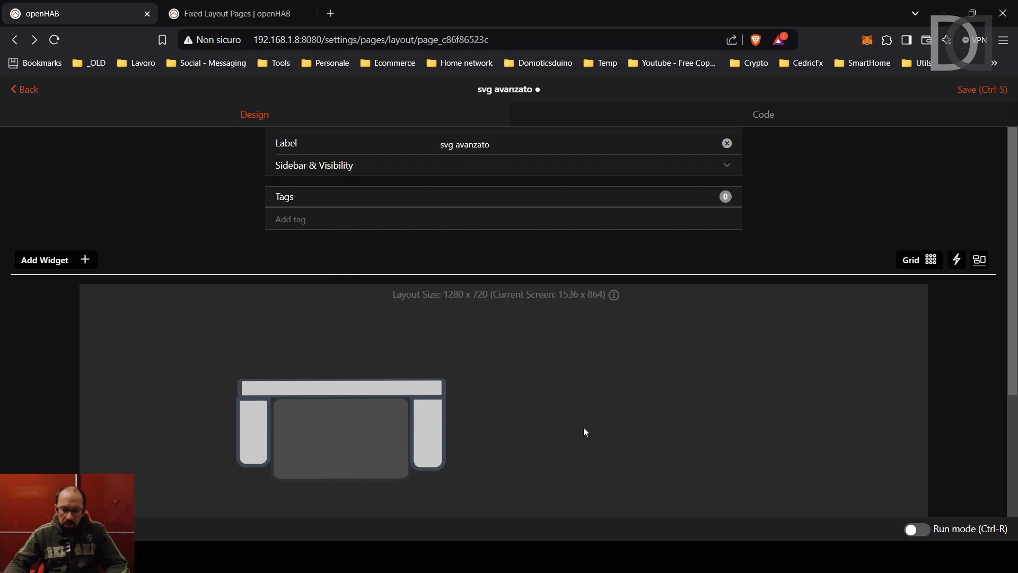
pyautogui.click(971, 93)
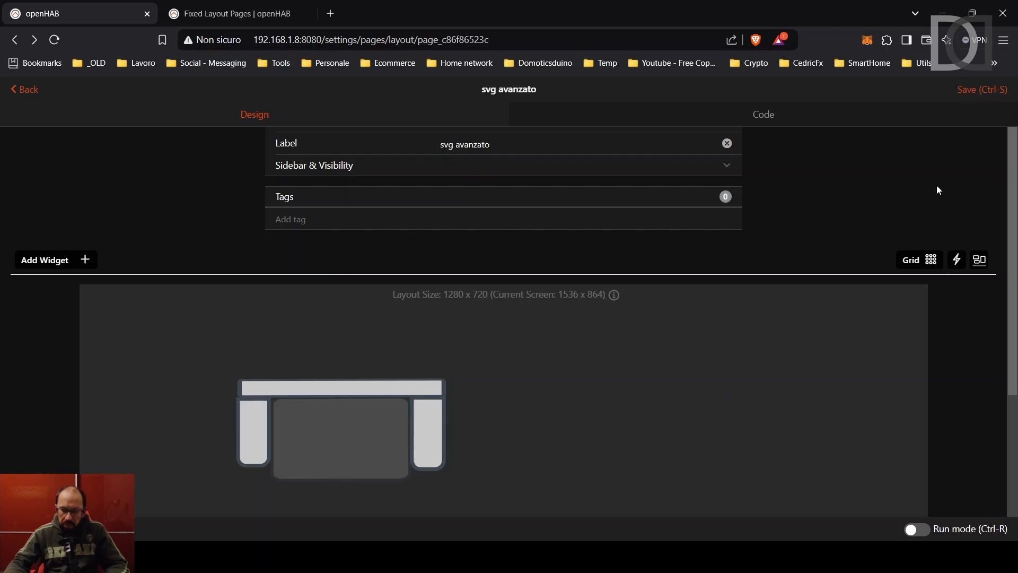
# Switch the svg avanzato page to Run mode and bring the openHABian terminal forward.
pyautogui.click(919, 529)
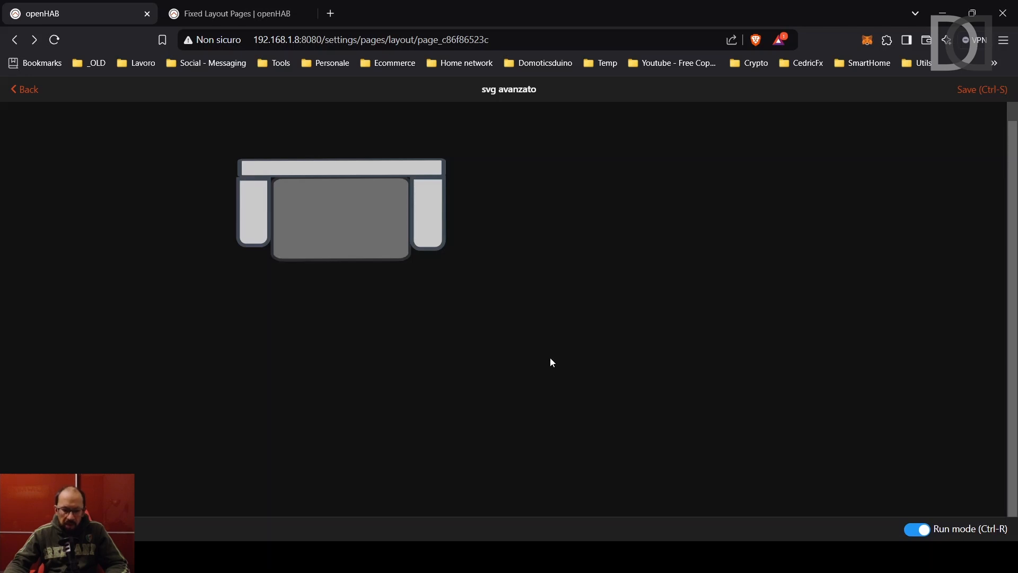
pyautogui.hotkey('alt', 'Tab')
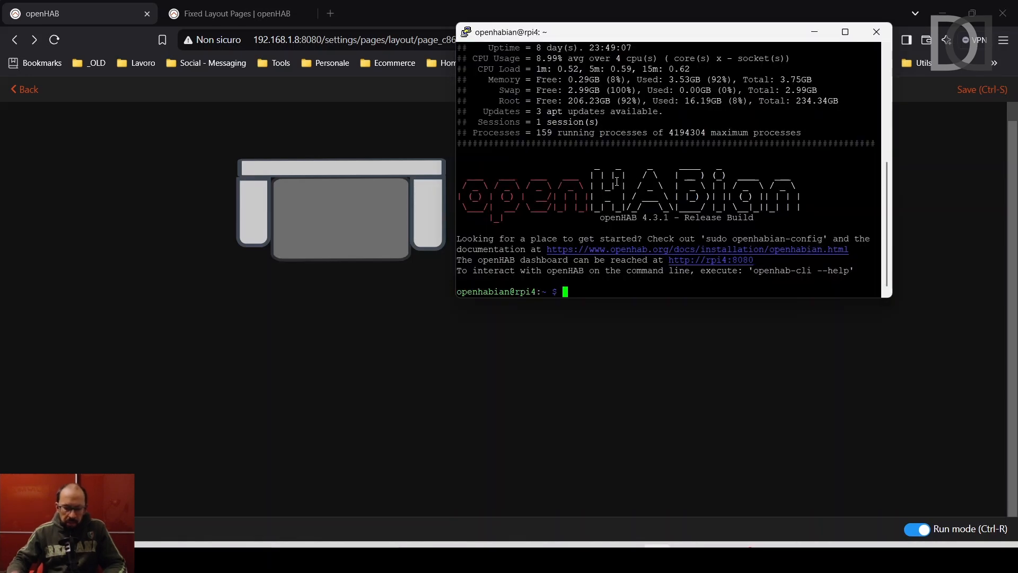
# Log into the console with 'sudo openhab-cli console' and run 'openhab:update svg_num 95'.
pyautogui.write('sudo openhab-cli ')
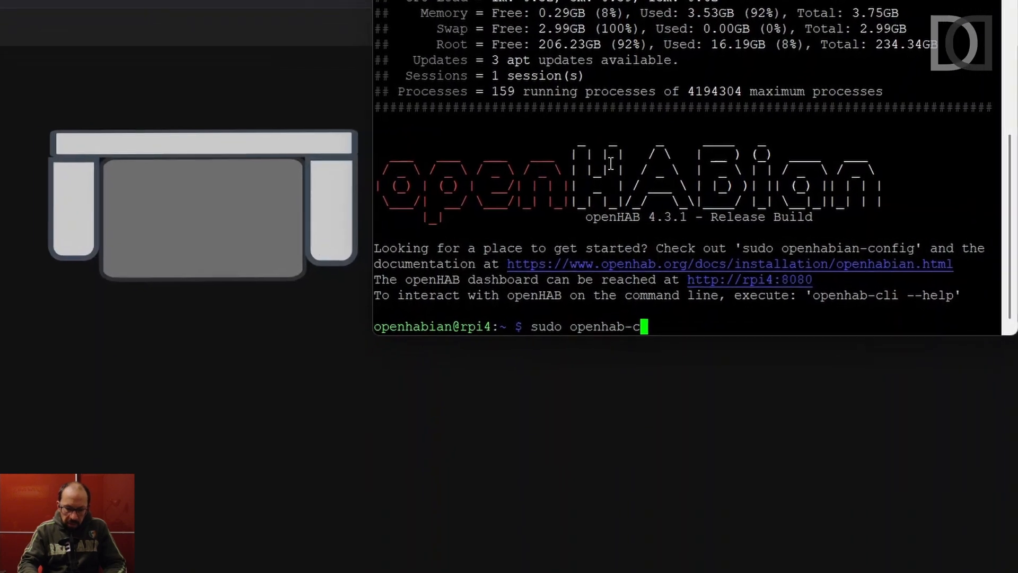
pyautogui.write('console')
pyautogui.press('Return')
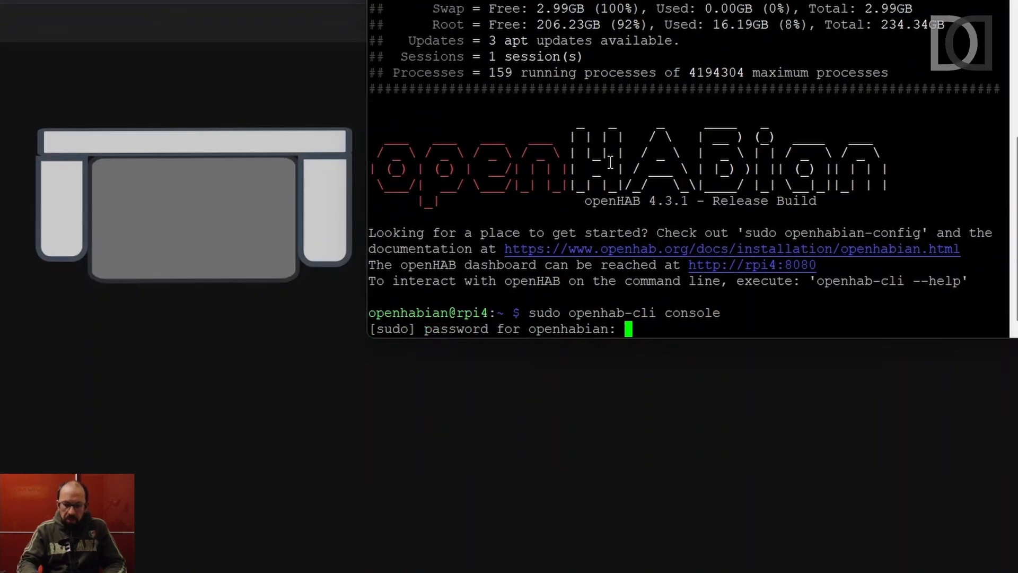
pyautogui.press('Return')
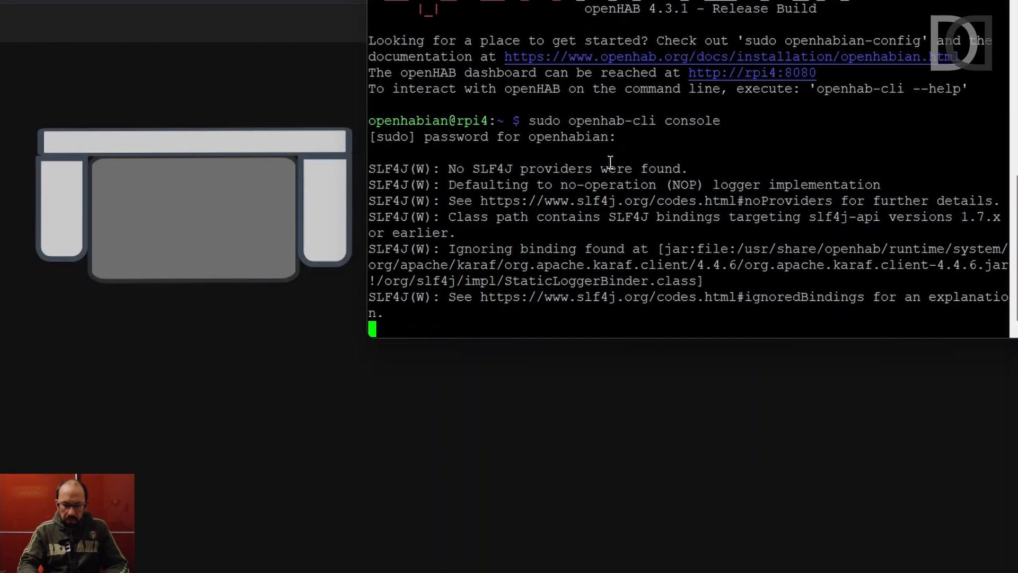
pyautogui.press('Return')
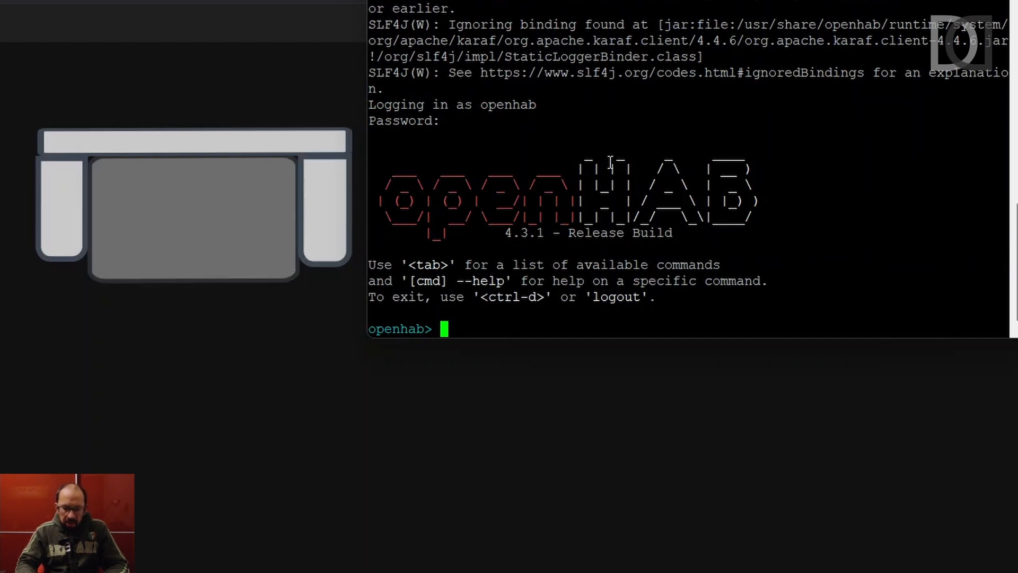
pyautogui.write('ope')
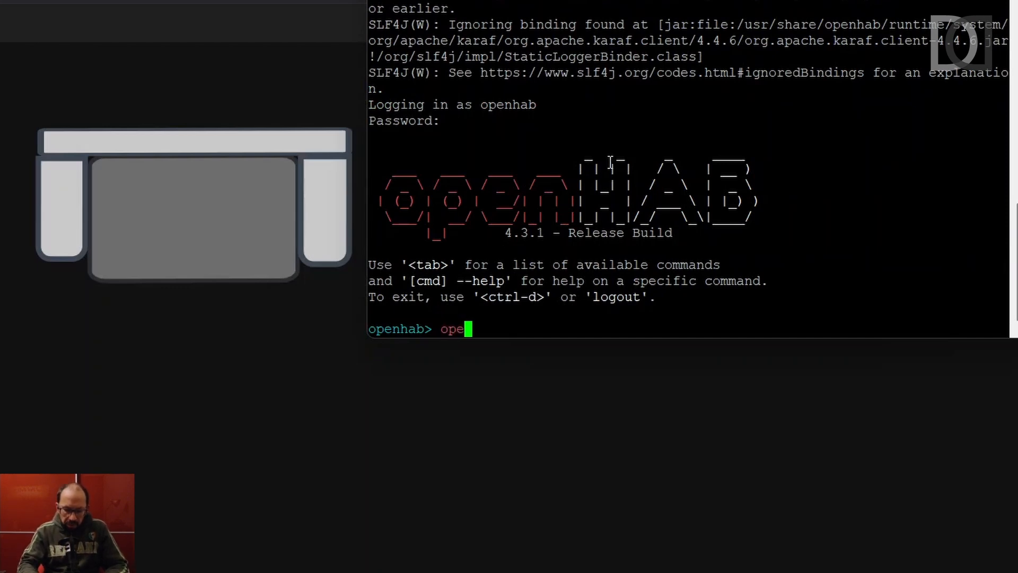
pyautogui.write('nhab:')
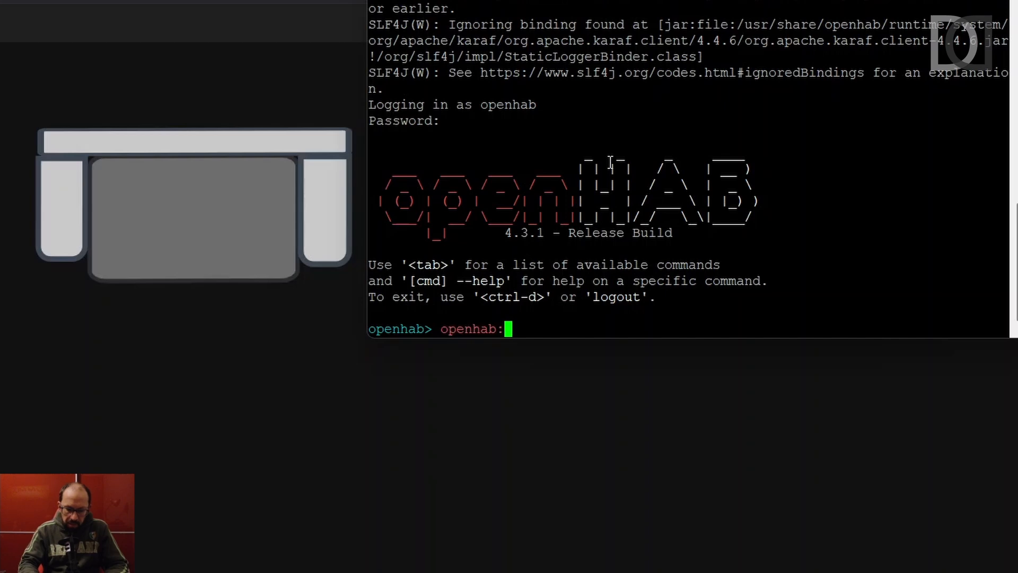
pyautogui.write('update ')
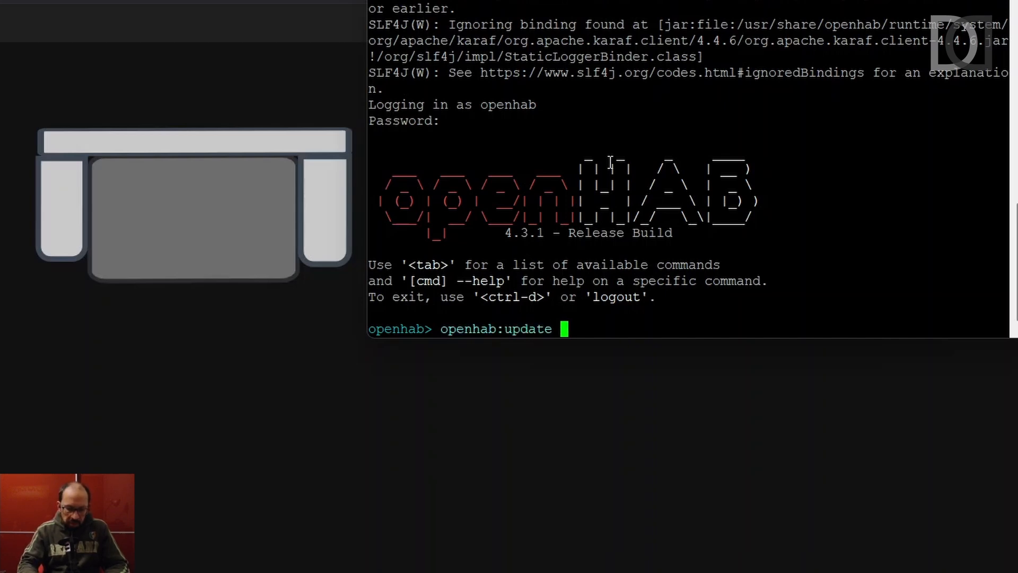
pyautogui.write('svg_')
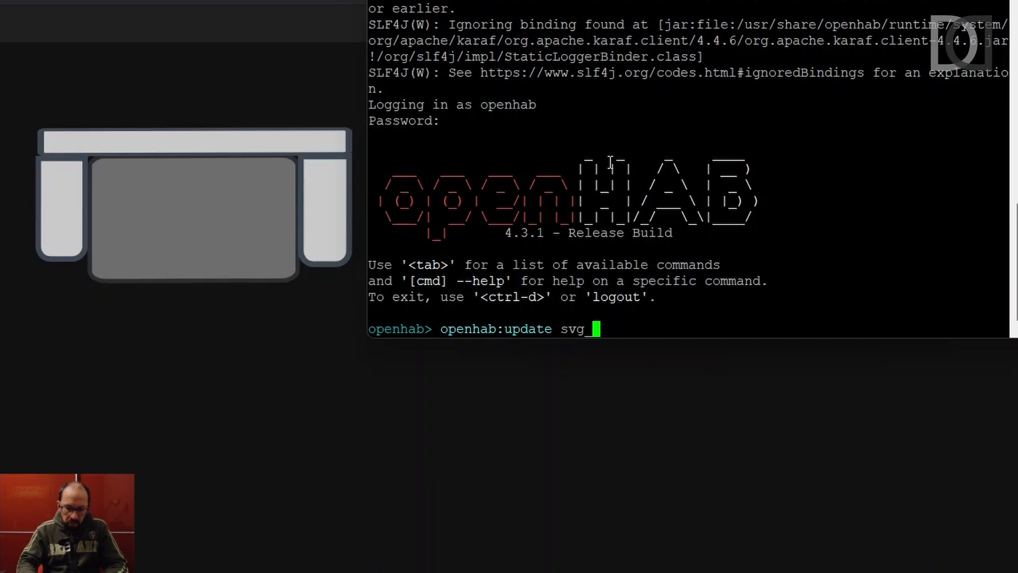
pyautogui.write('num ')
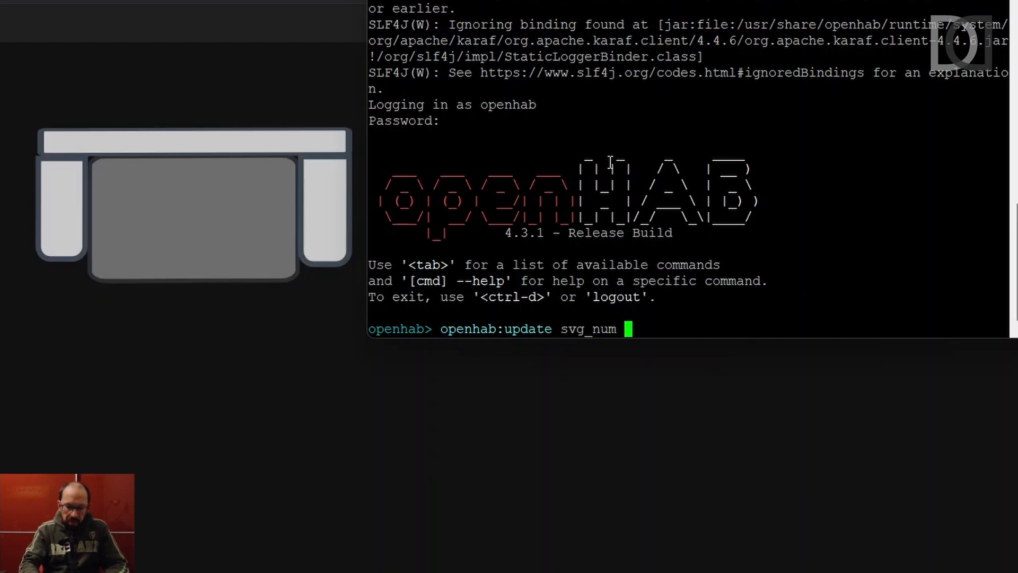
pyautogui.write('95')
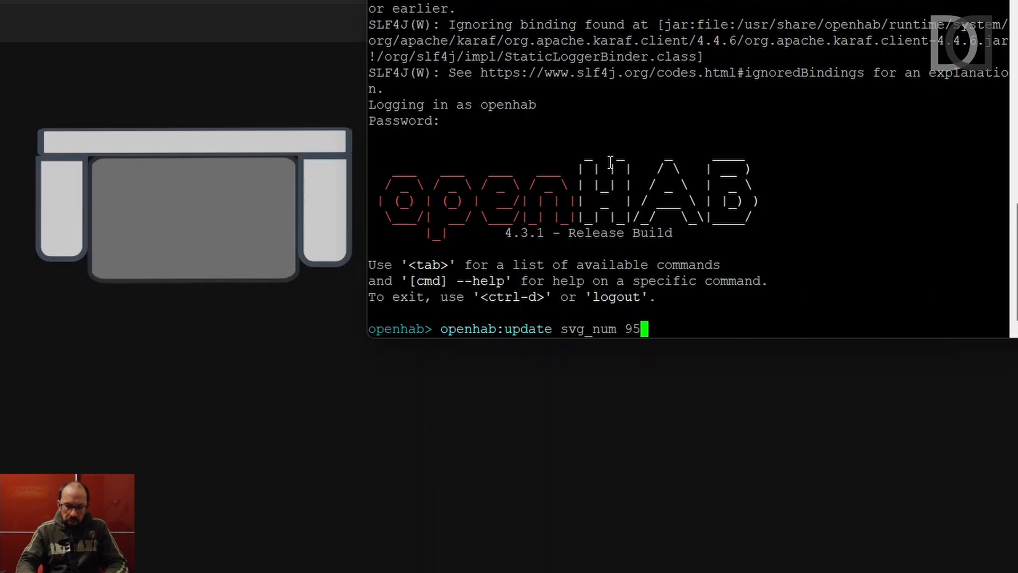
pyautogui.press('Return')
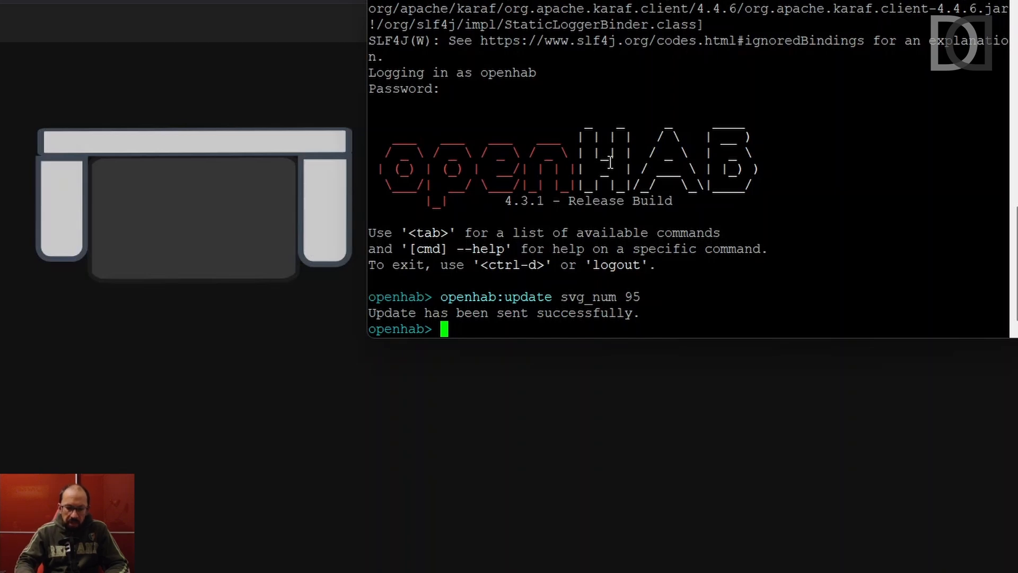
# Re-send the previous openhab:update command with svg_num set to 10.
pyautogui.press('Up')
pyautogui.press('BackSpace')
pyautogui.press('BackSpace')
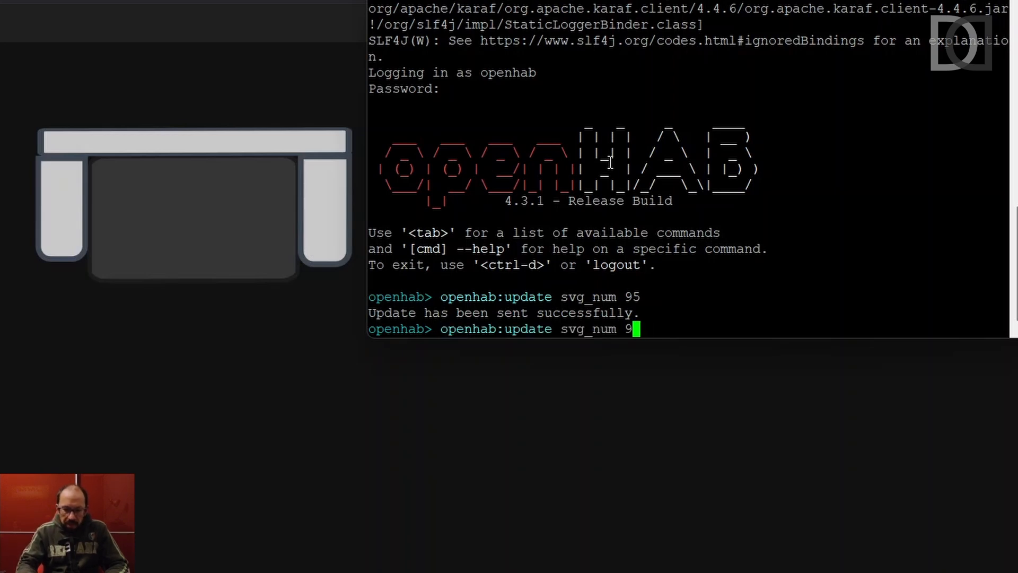
pyautogui.write('10')
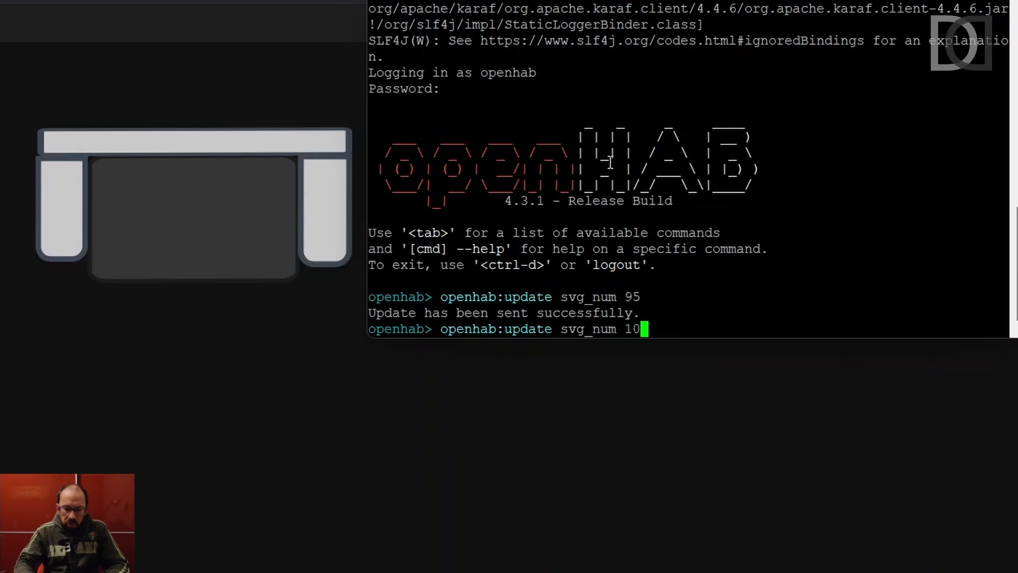
pyautogui.press('Return')
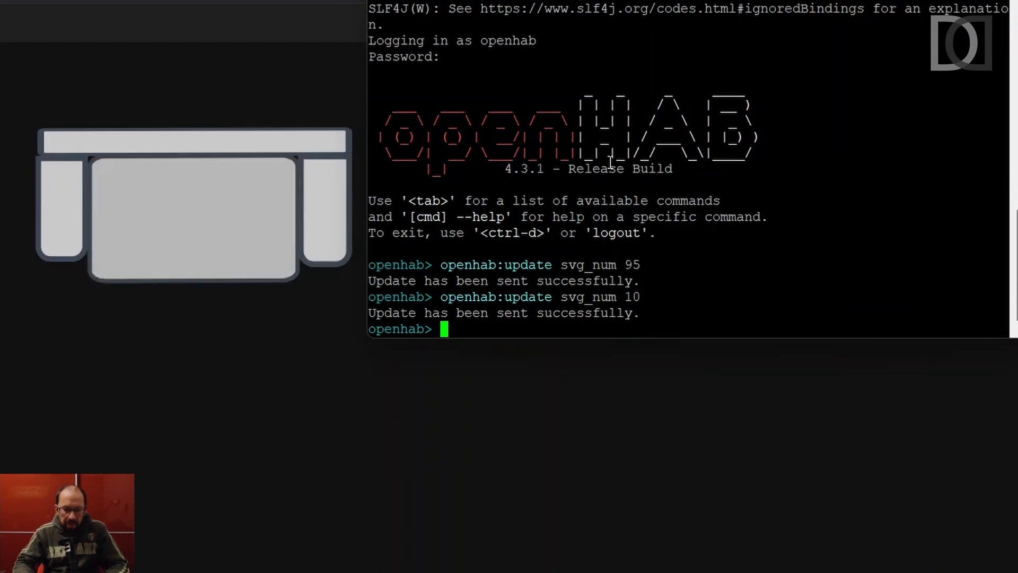
# Re-send the update command again, this time setting svg_num to 30.
pyautogui.press('Up')
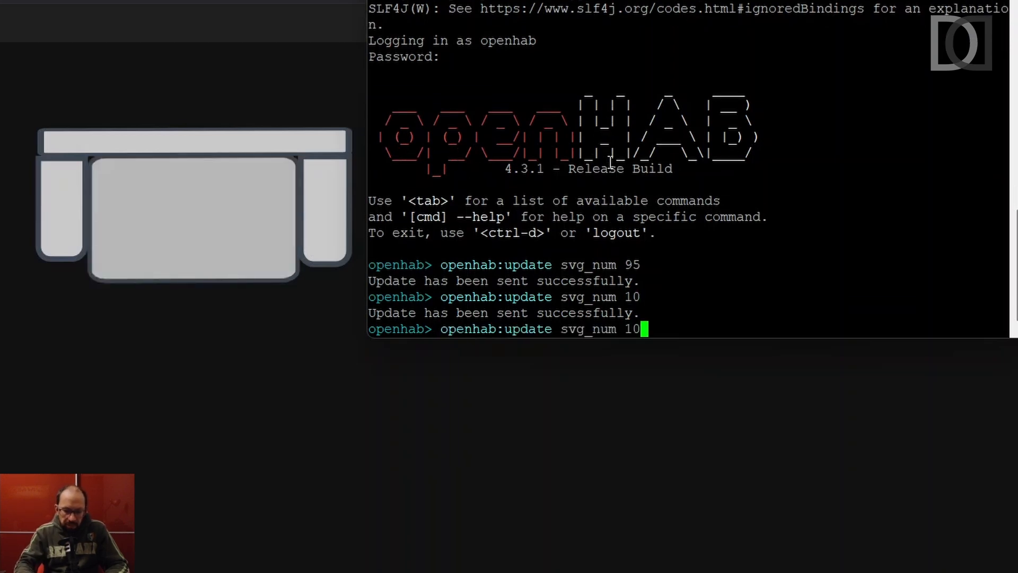
pyautogui.press('BackSpace')
pyautogui.press('BackSpace')
pyautogui.write('30')
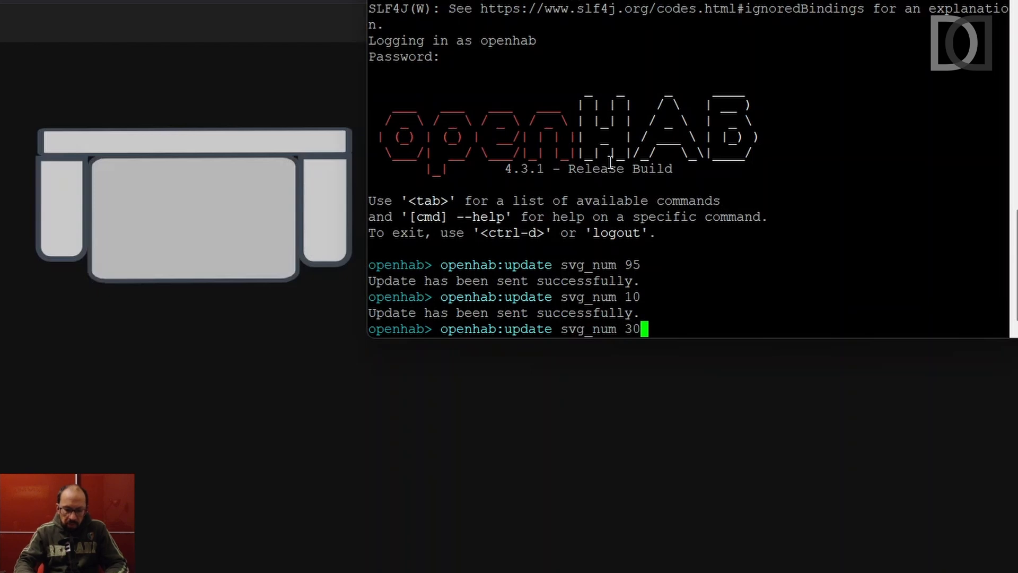
pyautogui.press('Return')
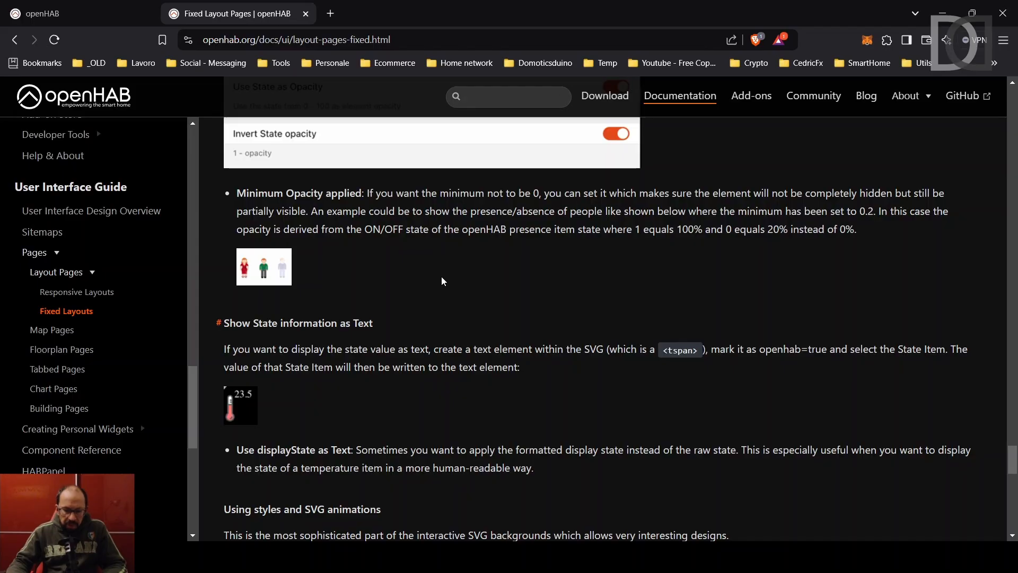
# Scroll to 'Show State information as Text' and highlight the heading and 'Use displayState as Text'.
pyautogui.scroll(-1, 442, 276)
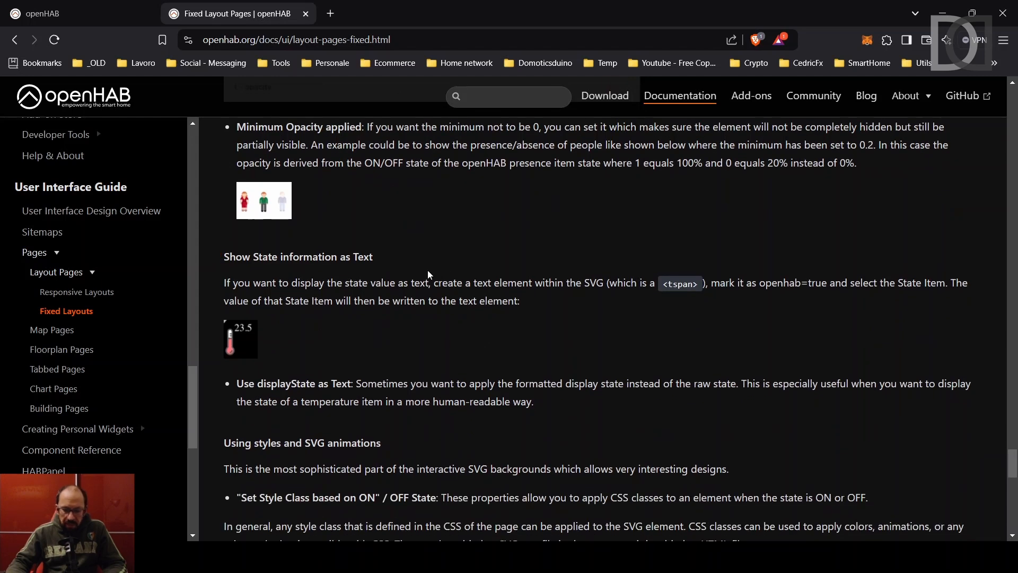
pyautogui.scroll(-1, 429, 274)
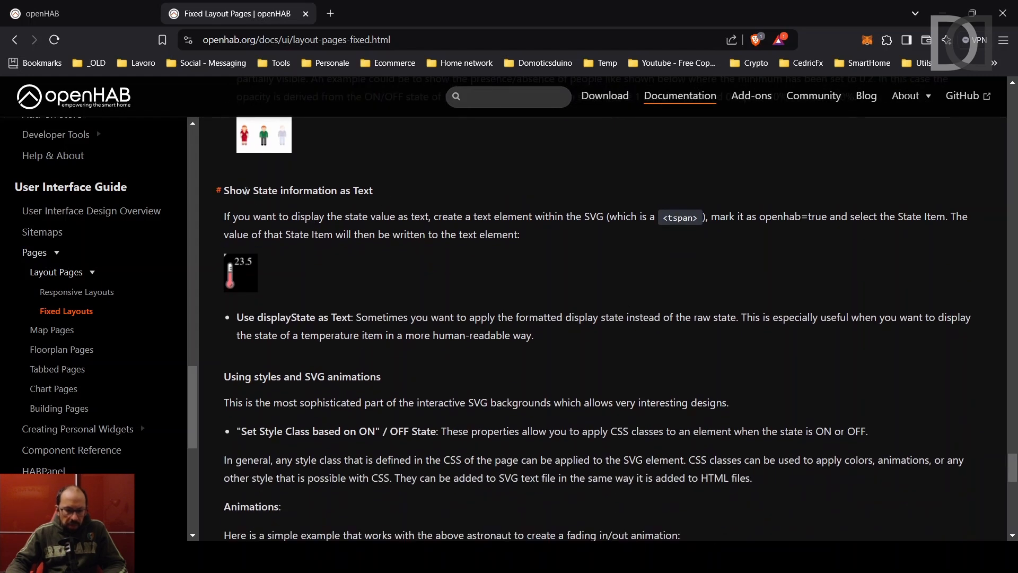
pyautogui.moveTo(225, 190); pyautogui.dragTo(378, 191)
pyautogui.click(390, 192)
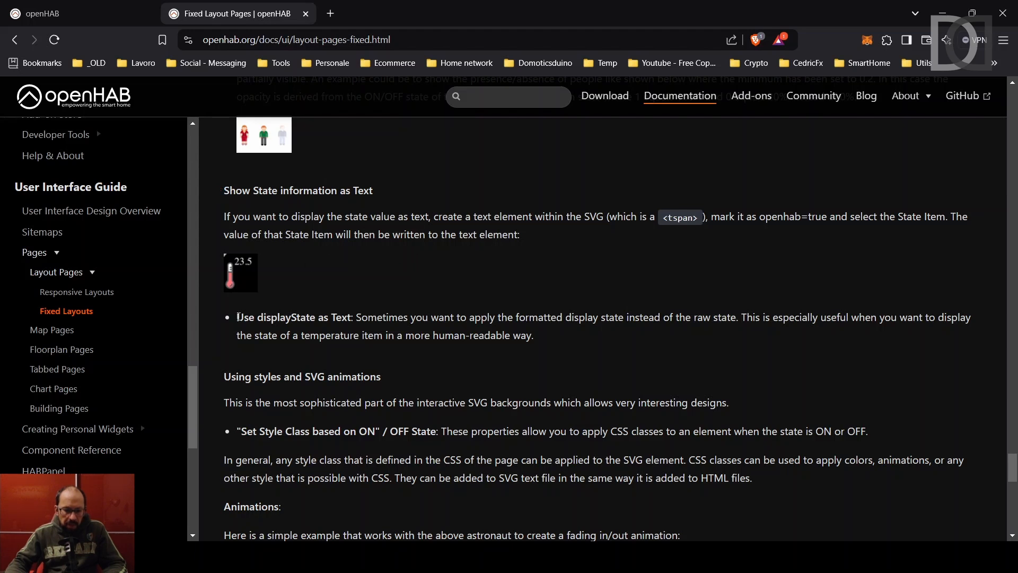
pyautogui.moveTo(239, 316); pyautogui.dragTo(348, 314)
pyautogui.click(349, 315)
# In Inkscape, add a text object reading 'test' below the sofa.
pyautogui.hotkey('alt', 'Tab')
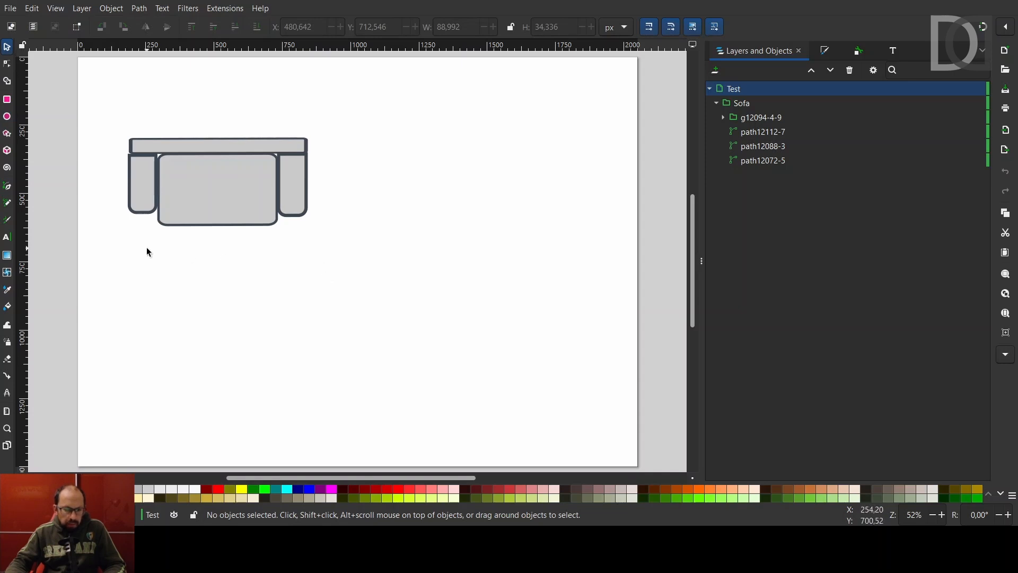
pyautogui.click(8, 238)
pyautogui.moveTo(129, 258); pyautogui.dragTo(308, 293)
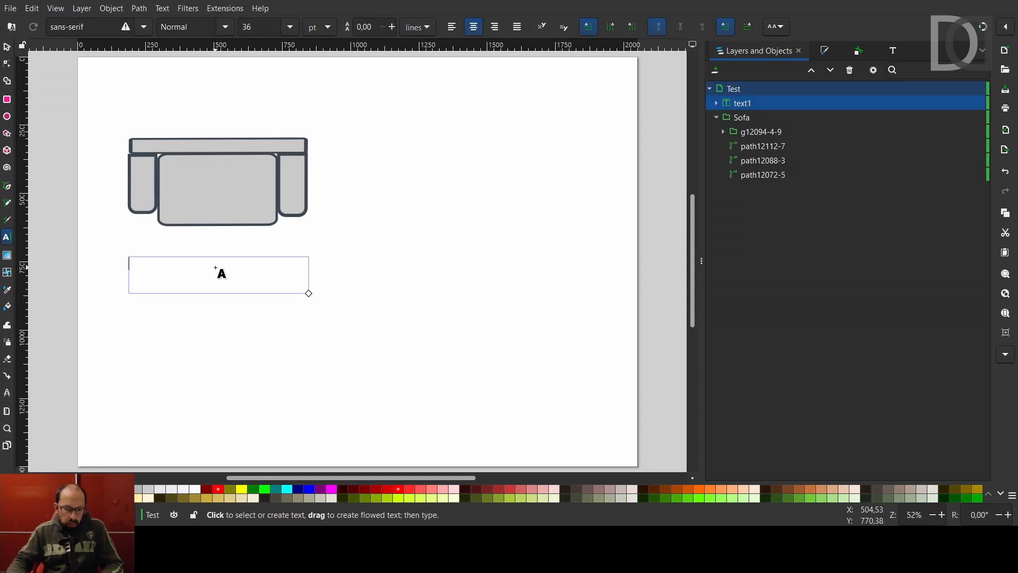
pyautogui.write('test')
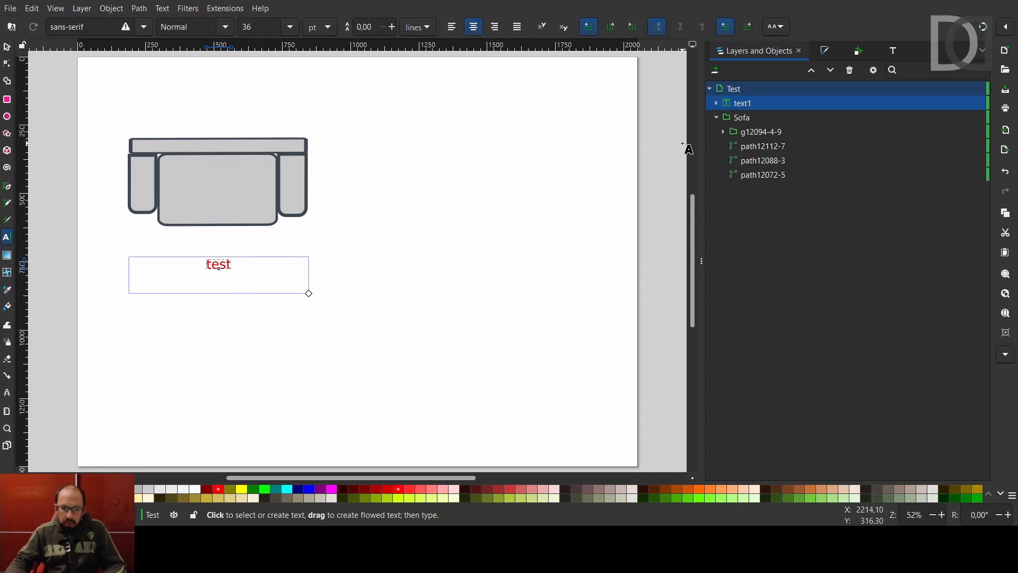
# Expand text1 in Layers and Objects, select tspan6, and open the XML Editor.
pyautogui.click(717, 104)
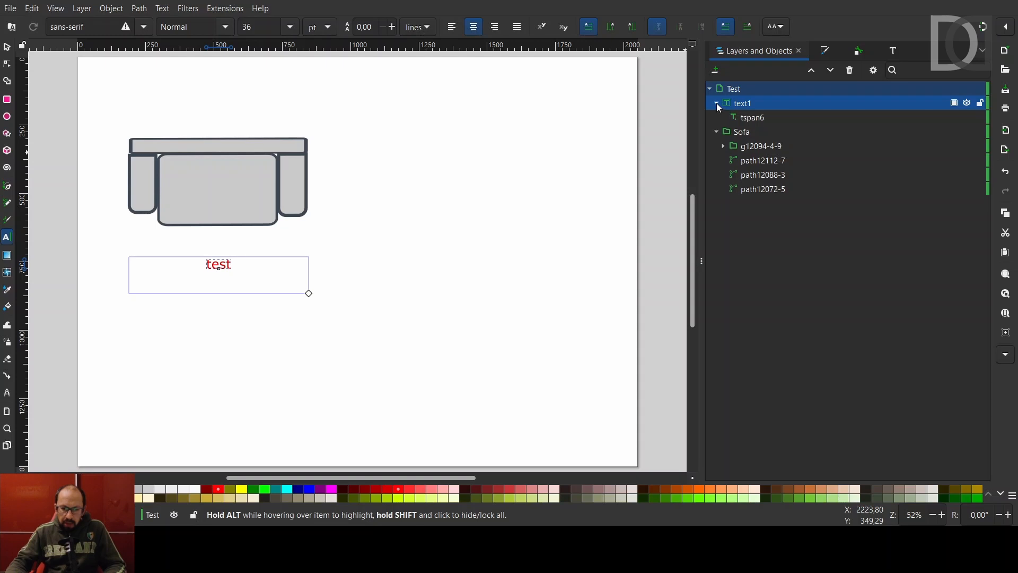
pyautogui.click(752, 120)
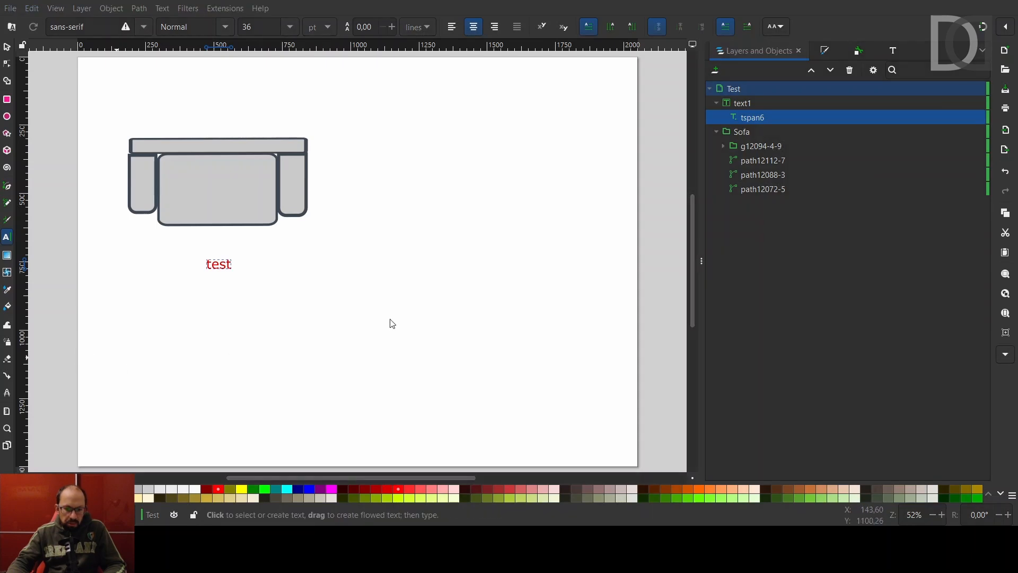
pyautogui.hotkey('ctrl', 'shift', 'x')
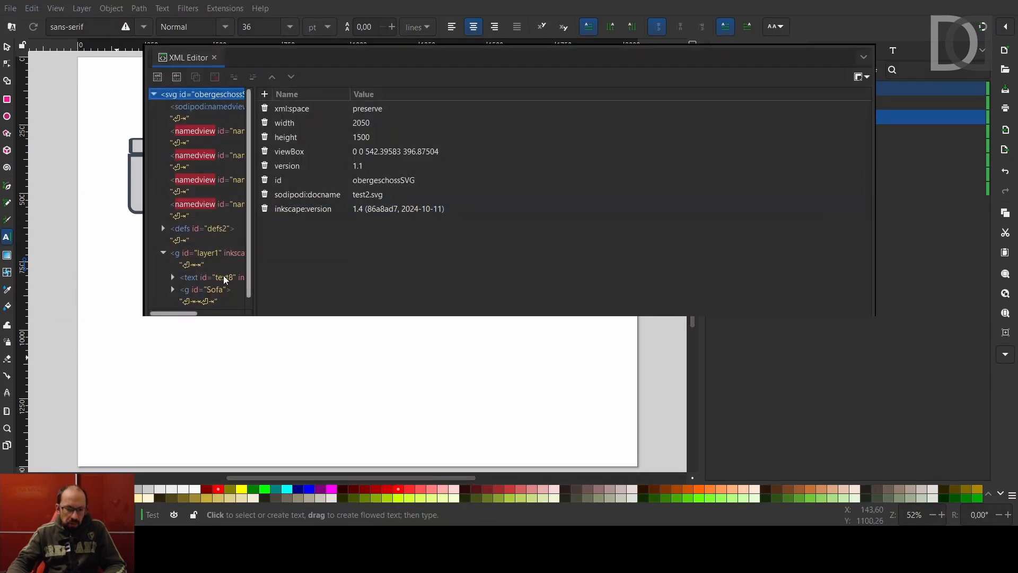
# Give the text8 node a new attribute openhab with value true.
pyautogui.click(223, 280)
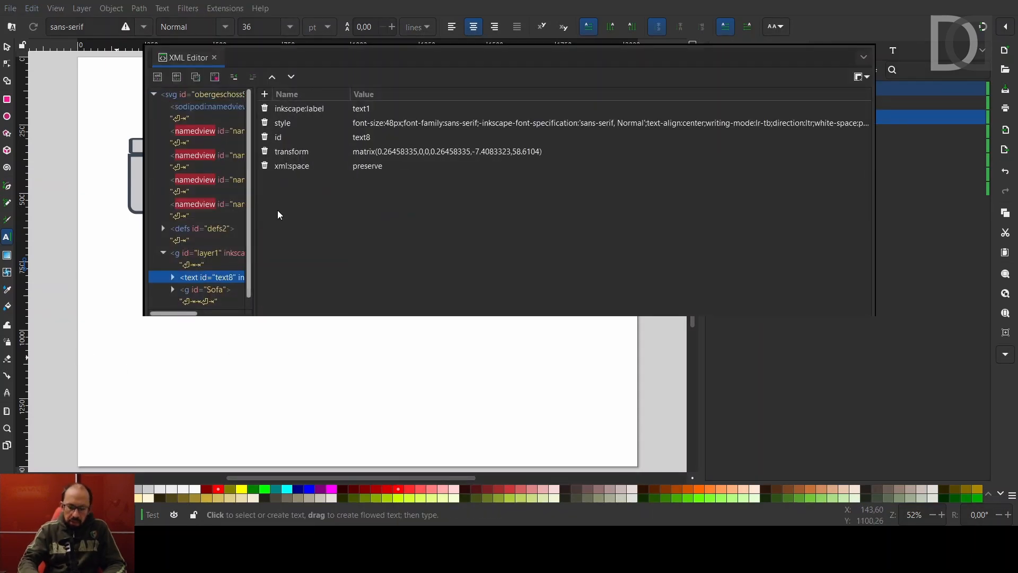
pyautogui.click(266, 109)
pyautogui.click(265, 95)
pyautogui.write('openhab')
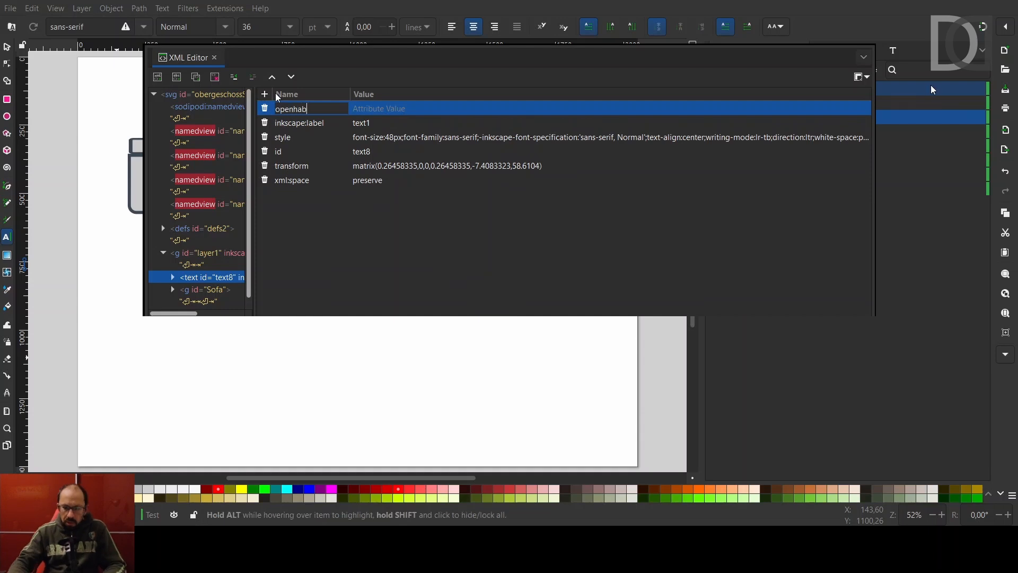
pyautogui.press('Return')
pyautogui.write('truw')
pyautogui.press('BackSpace')
pyautogui.write('e')
pyautogui.press('Return')
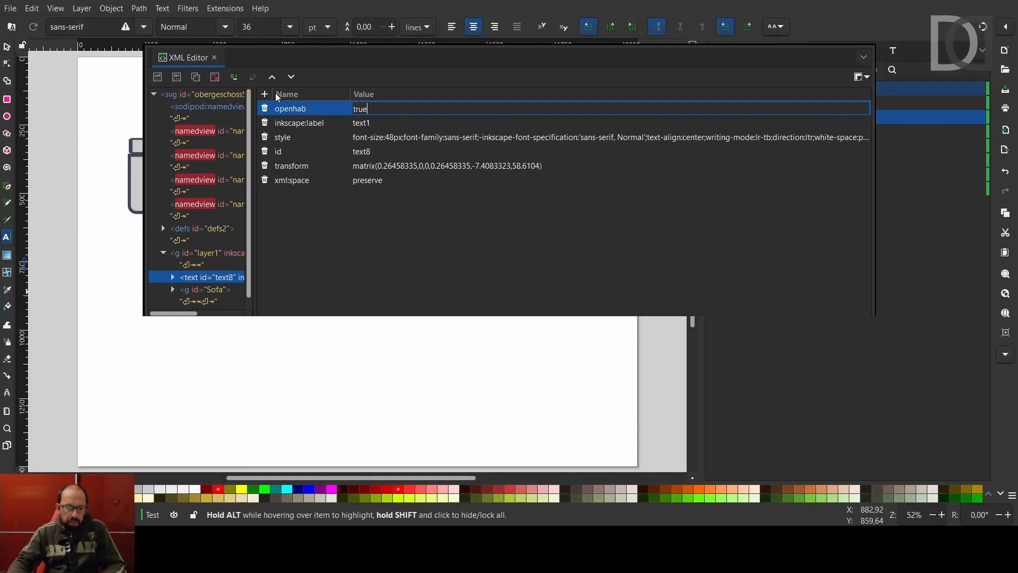
# Close the XML Editor and save the drawing as test2.svg.
pyautogui.click(214, 58)
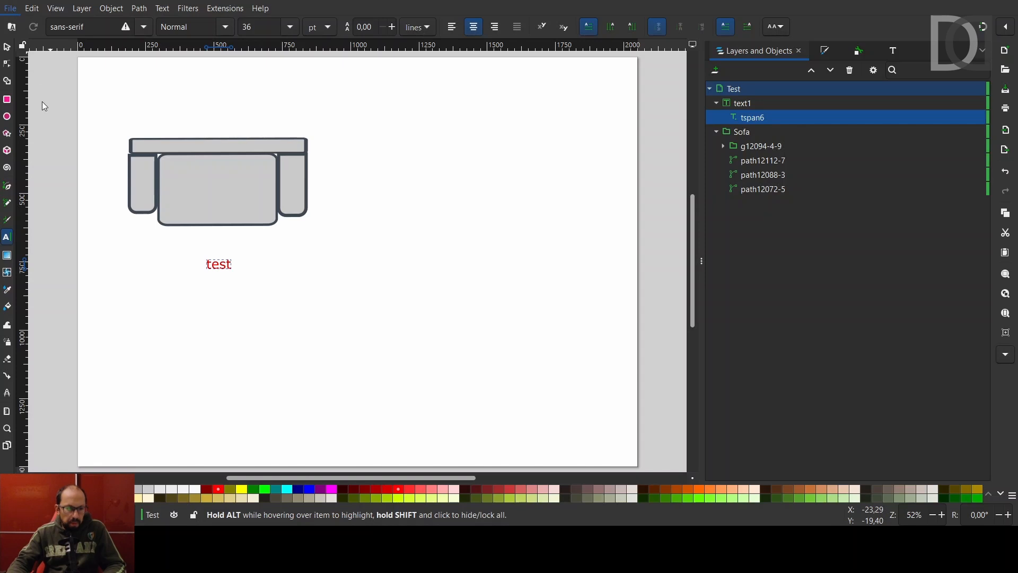
pyautogui.hotkey('ctrl', 's')
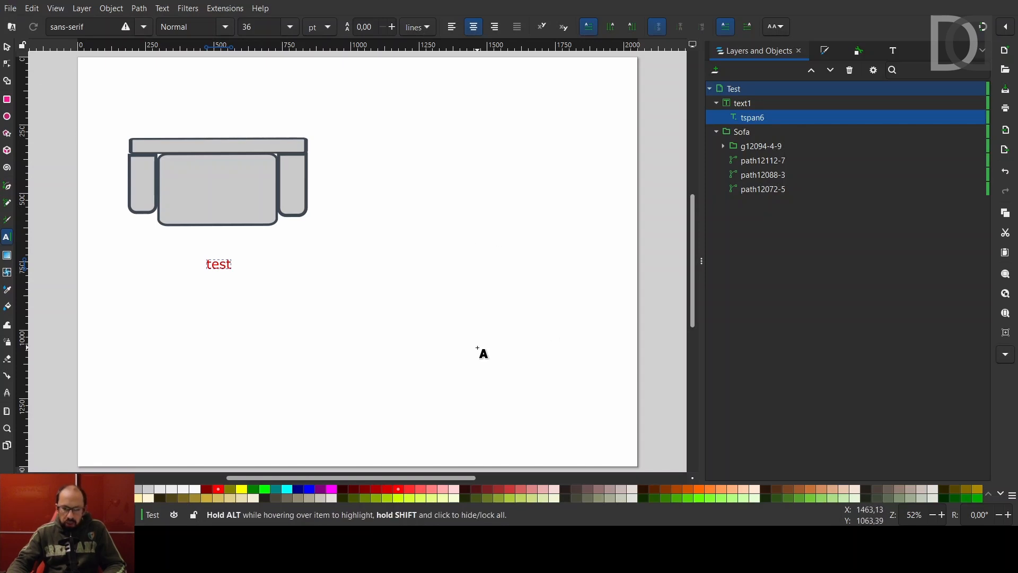
pyautogui.hotkey('alt', 'Tab')
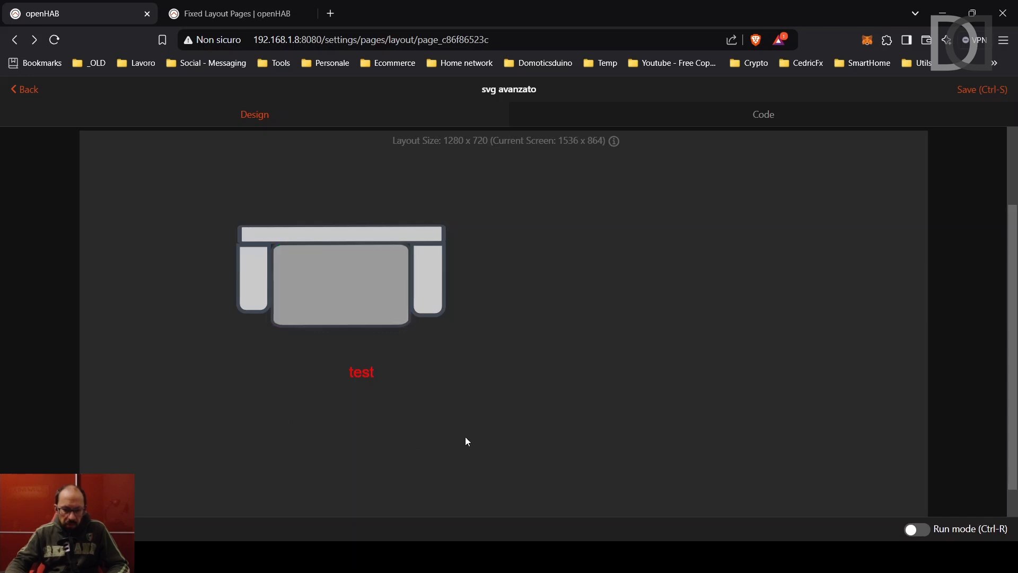
pyautogui.scroll(3, 797, 266)
pyautogui.scroll(-2, 361, 437)
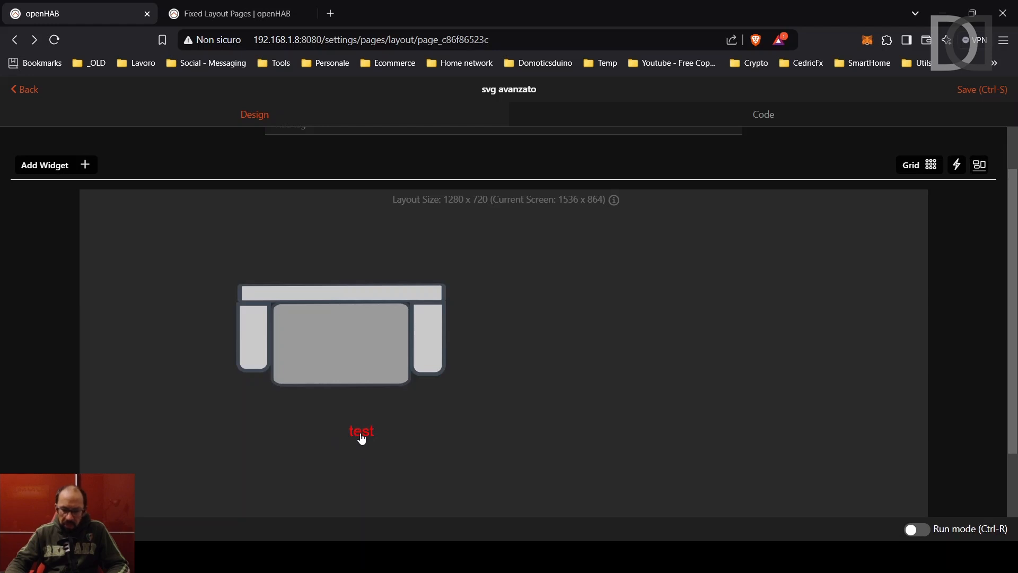
# Make Consumo Energia (grConsumoEnergia) the state item for the 'test' text element.
pyautogui.click(362, 440)
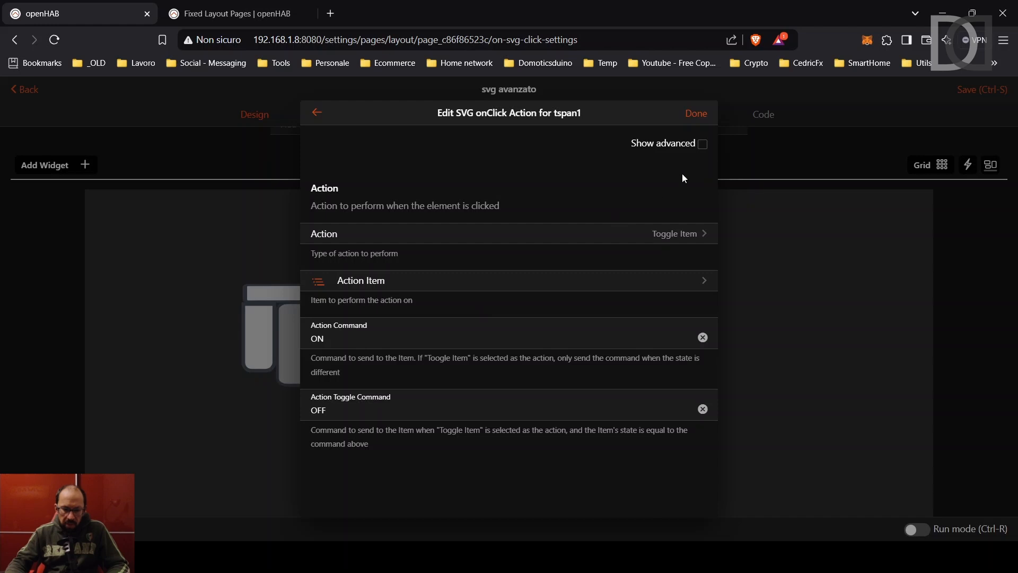
pyautogui.click(702, 147)
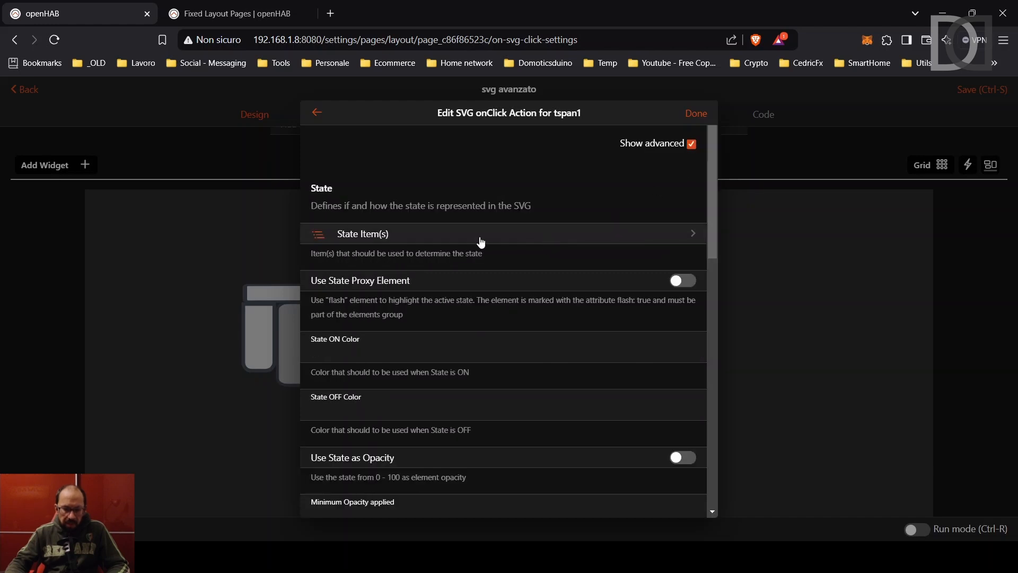
pyautogui.click(384, 235)
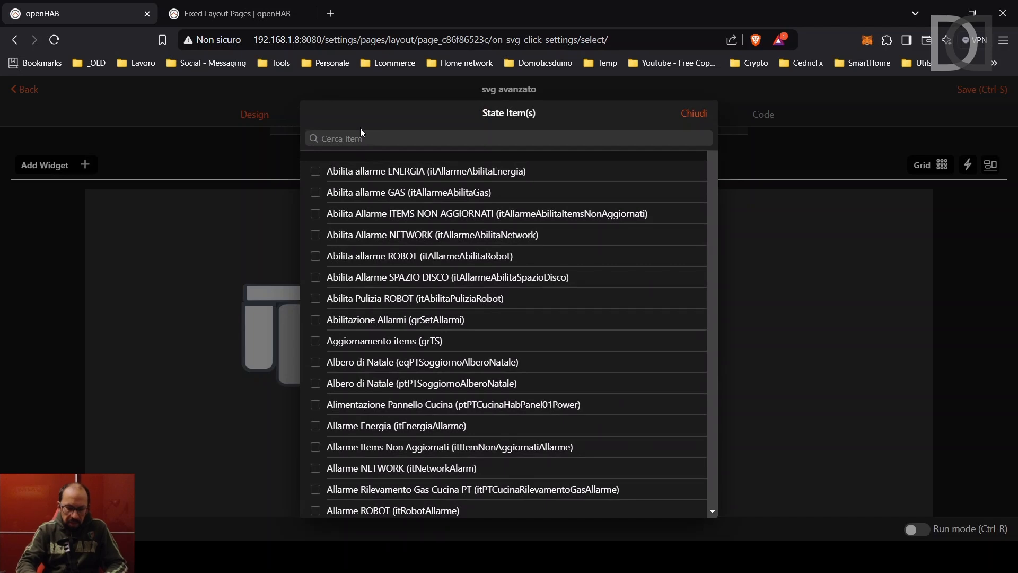
pyautogui.click(371, 138)
pyautogui.write('energi')
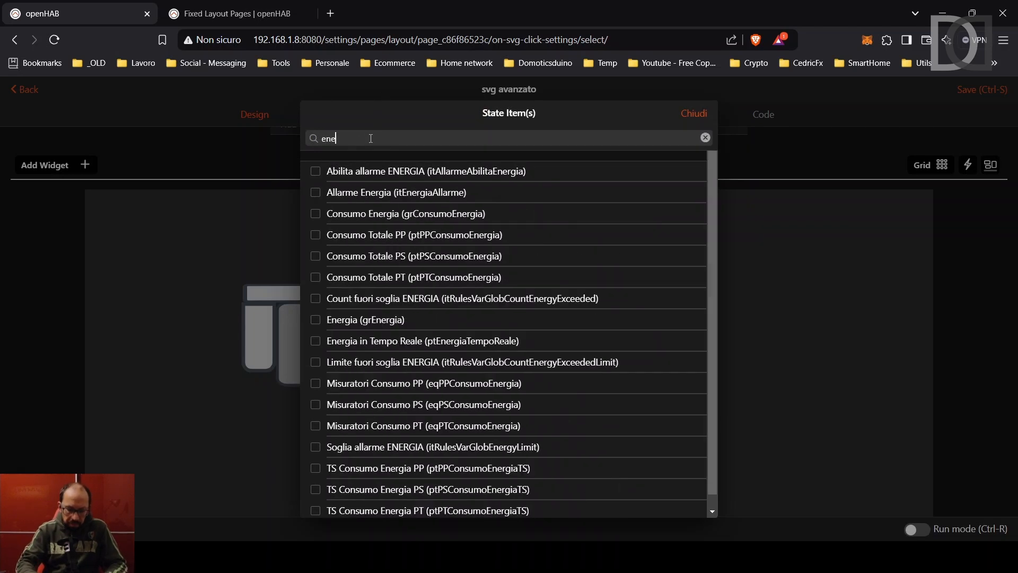
pyautogui.click(323, 214)
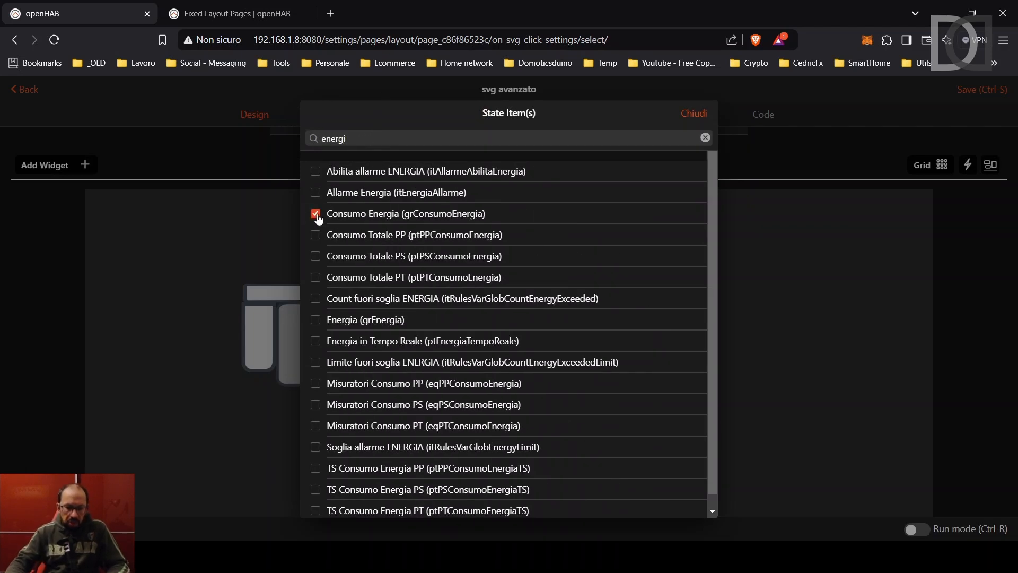
pyautogui.click(699, 115)
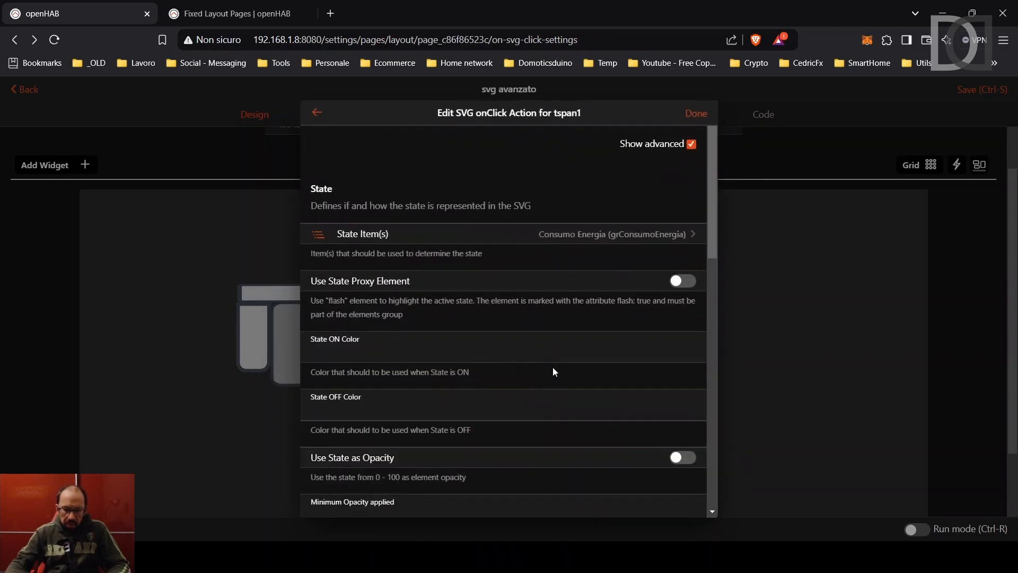
# Apply the text settings and confirm in Run mode that it shows live consumption, 349.
pyautogui.click(696, 113)
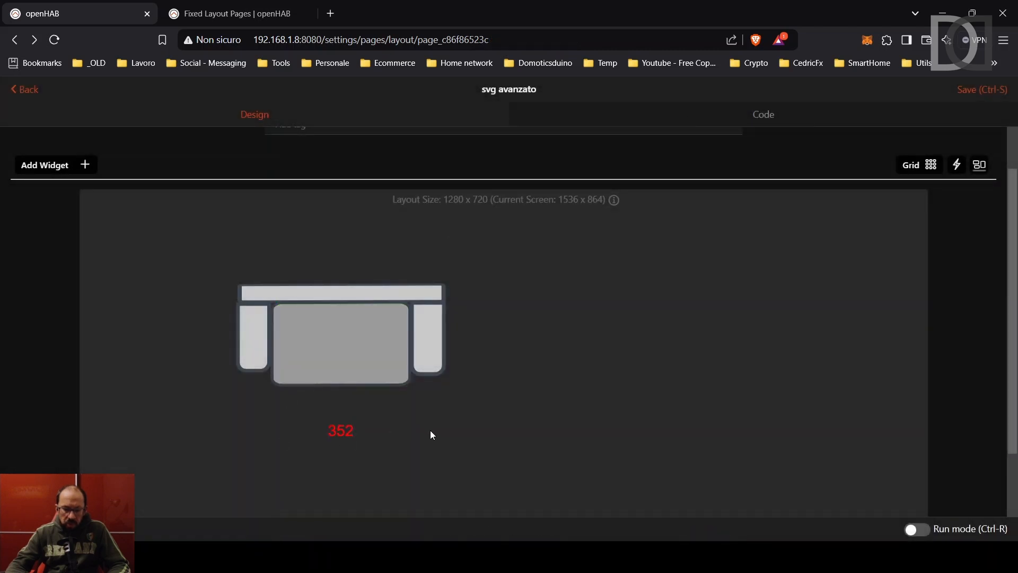
pyautogui.click(916, 529)
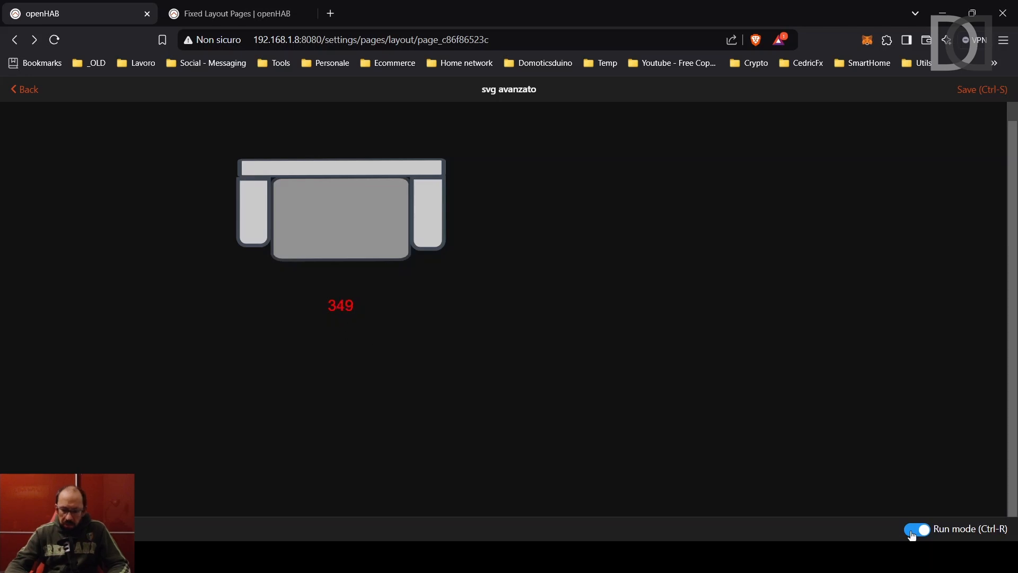
pyautogui.hotkey('ctrl', 'r')
pyautogui.scroll(-3, 405, 430)
# Enable 'Use displayState as Text' for tspan1 and check the live reading with units in Run mode.
pyautogui.click(342, 395)
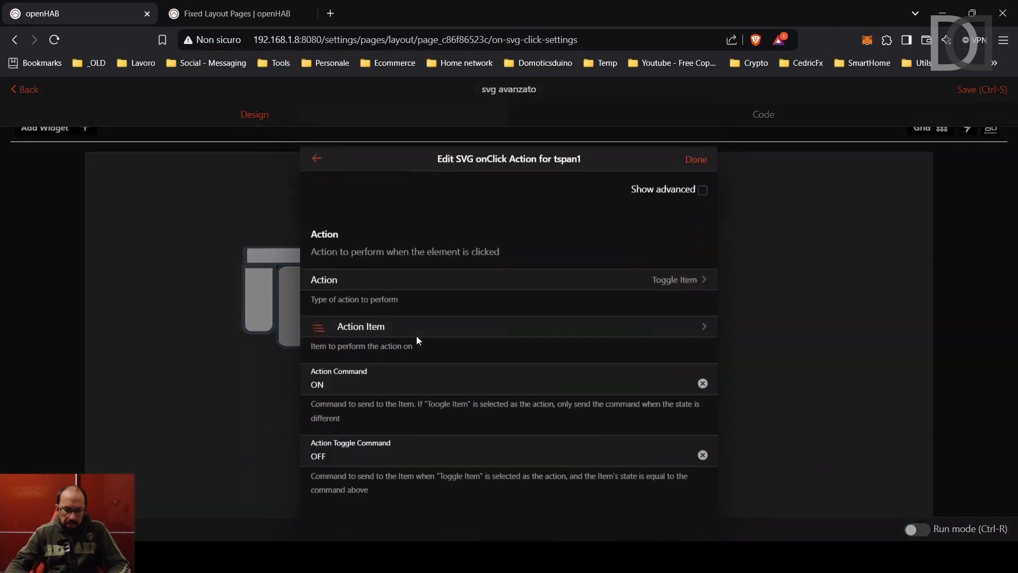
pyautogui.click(702, 145)
pyautogui.scroll(-10, 532, 277)
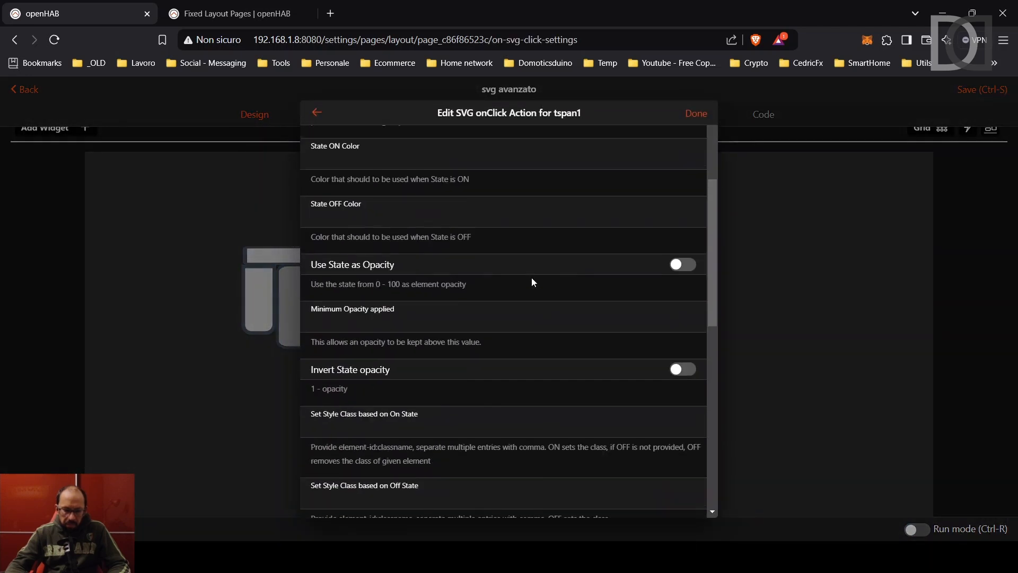
pyautogui.scroll(1, 529, 276)
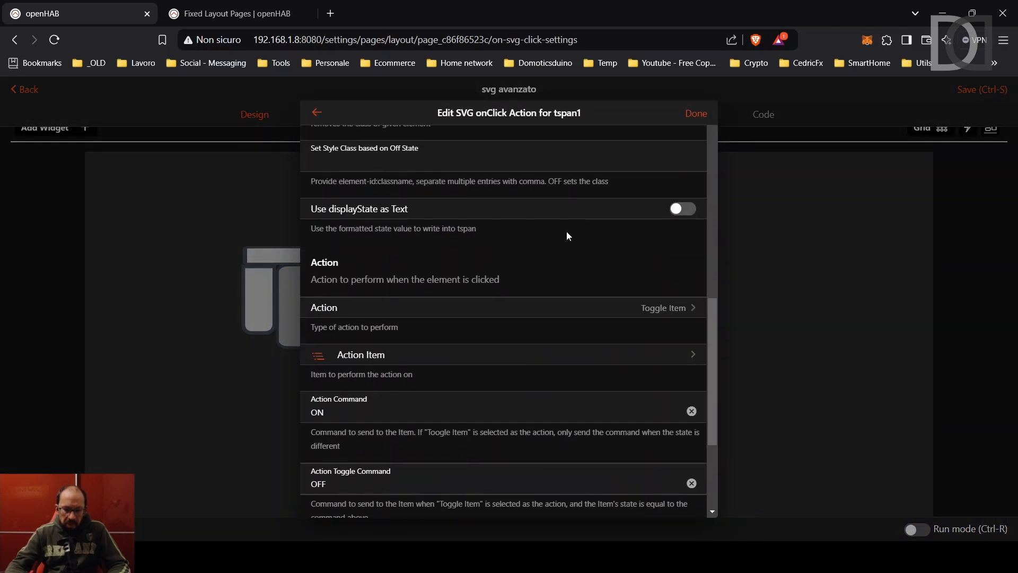
pyautogui.click(687, 213)
pyautogui.click(695, 114)
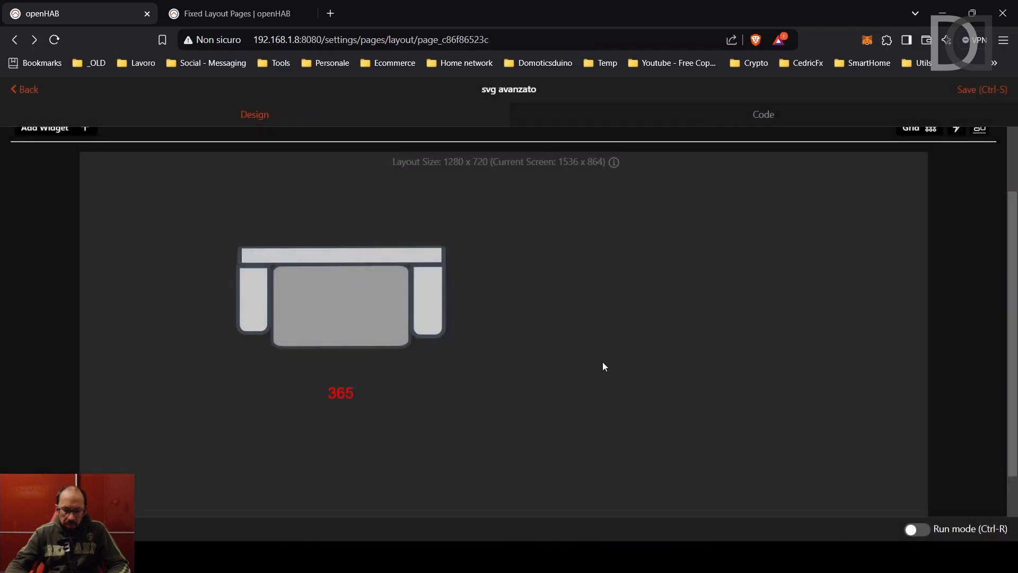
pyautogui.click(925, 530)
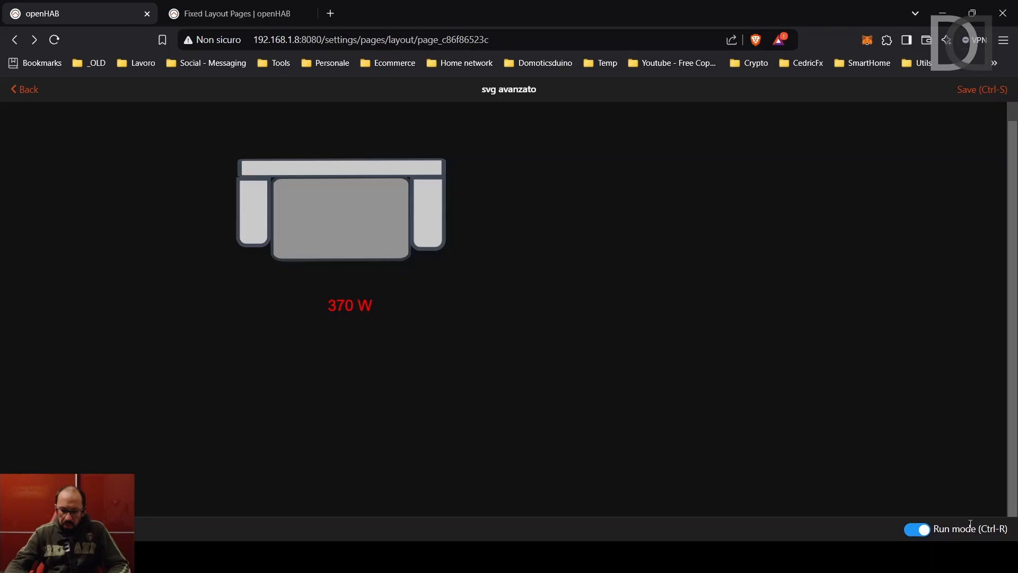
# Leave Run mode and bring up the sofa's onClick action settings in the editor.
pyautogui.click(970, 527)
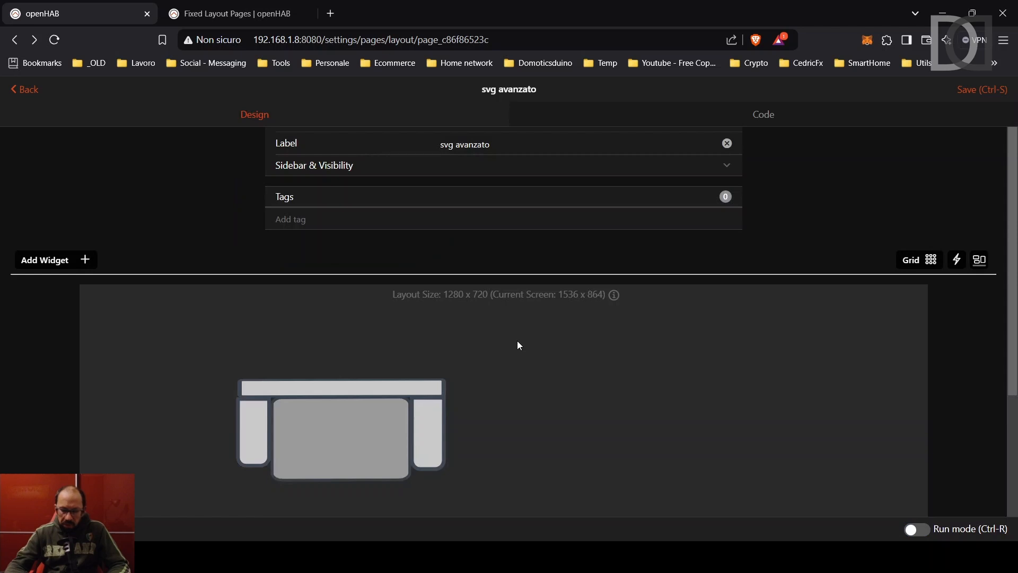
pyautogui.scroll(-1, 518, 346)
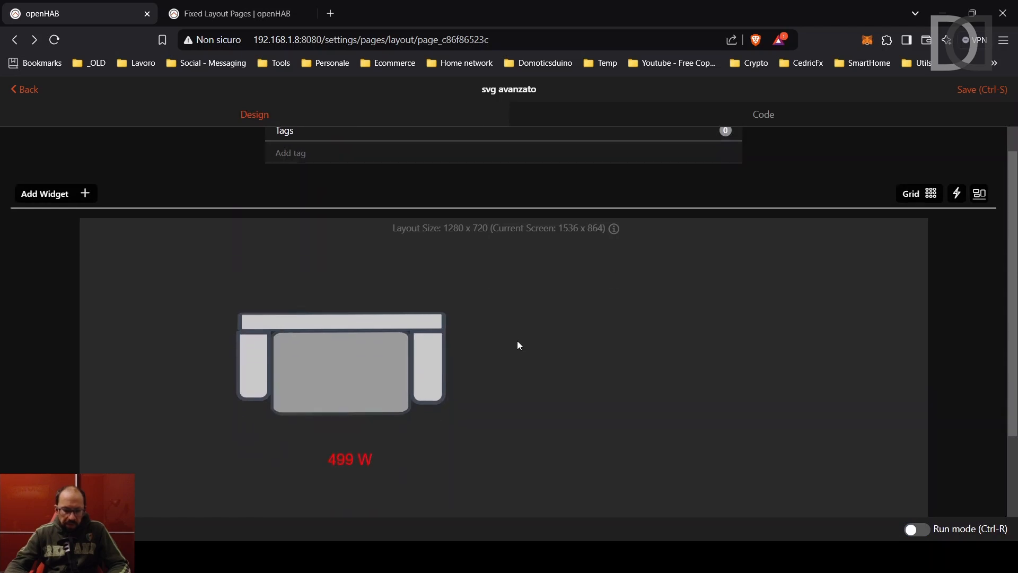
pyautogui.click(356, 376)
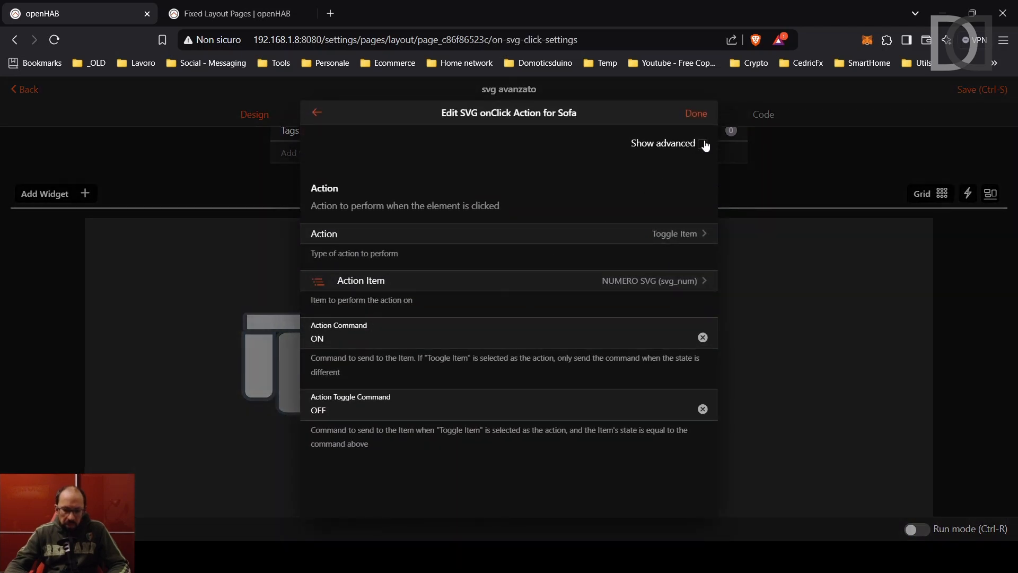
# Set the sofa's Action Confirmation text to 'Sei sicuro?' and apply it.
pyautogui.click(704, 145)
pyautogui.scroll(-10, 510, 242)
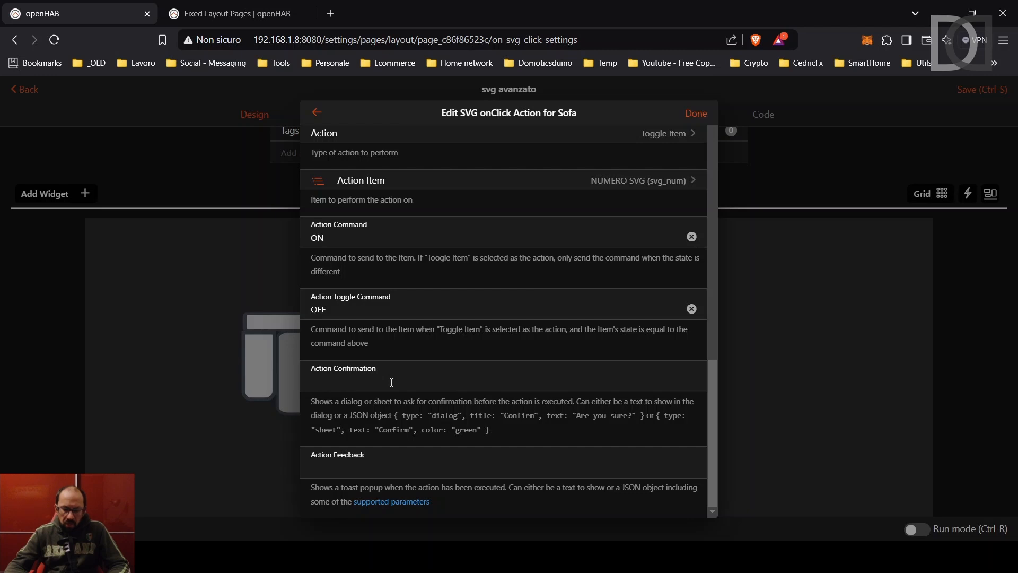
pyautogui.click(390, 383)
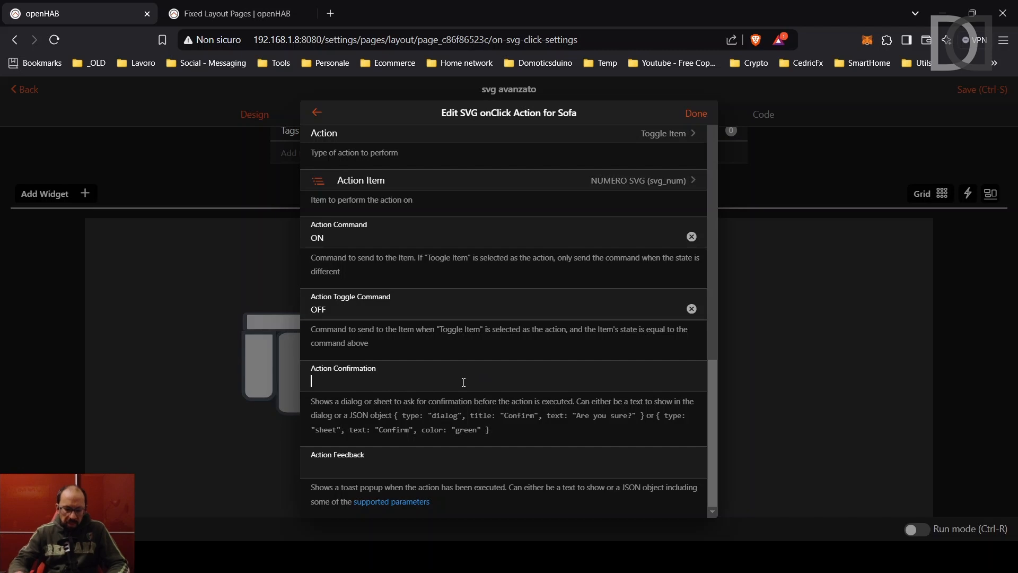
pyautogui.write('Sei sicuro?')
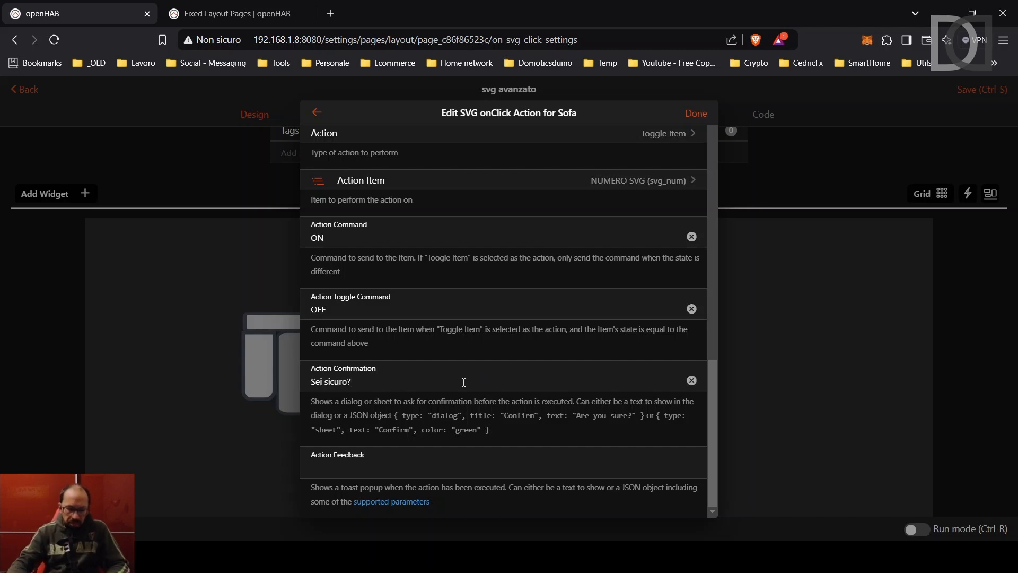
pyautogui.click(695, 113)
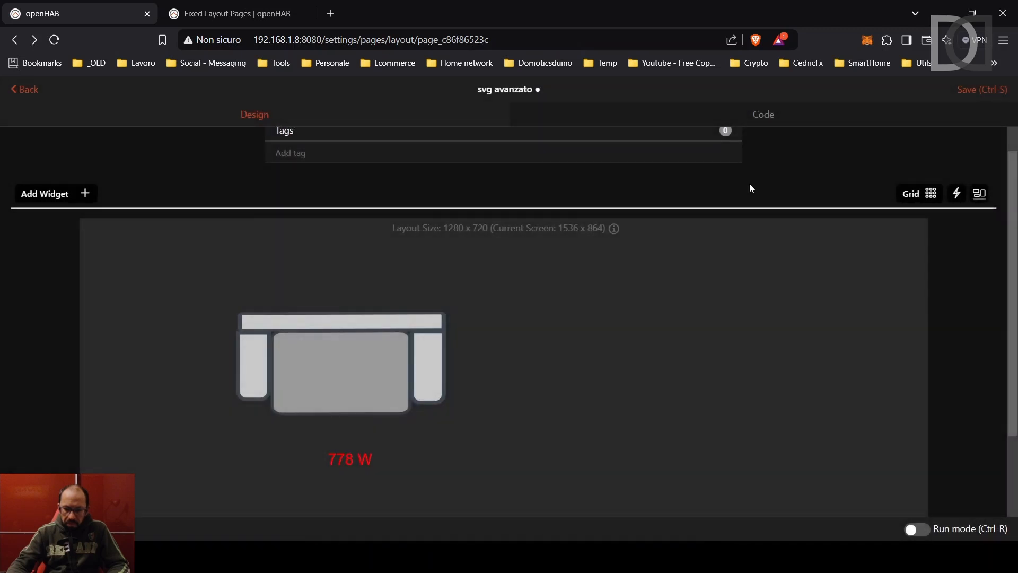
# Save the page, then trigger the sofa's 'Sei sicuro?' prompt in Run mode and cancel it.
pyautogui.click(978, 89)
pyautogui.click(915, 529)
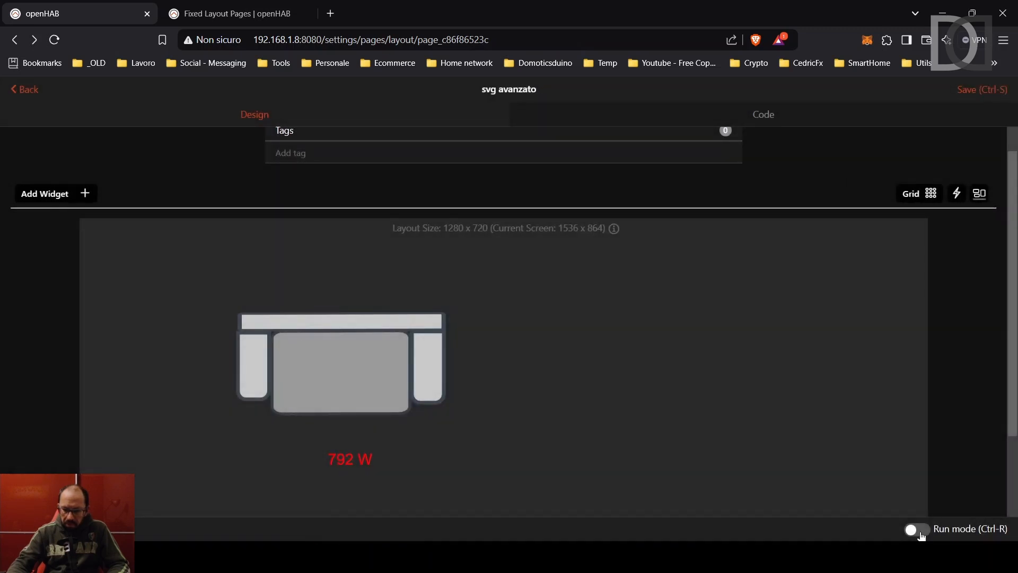
pyautogui.click(355, 242)
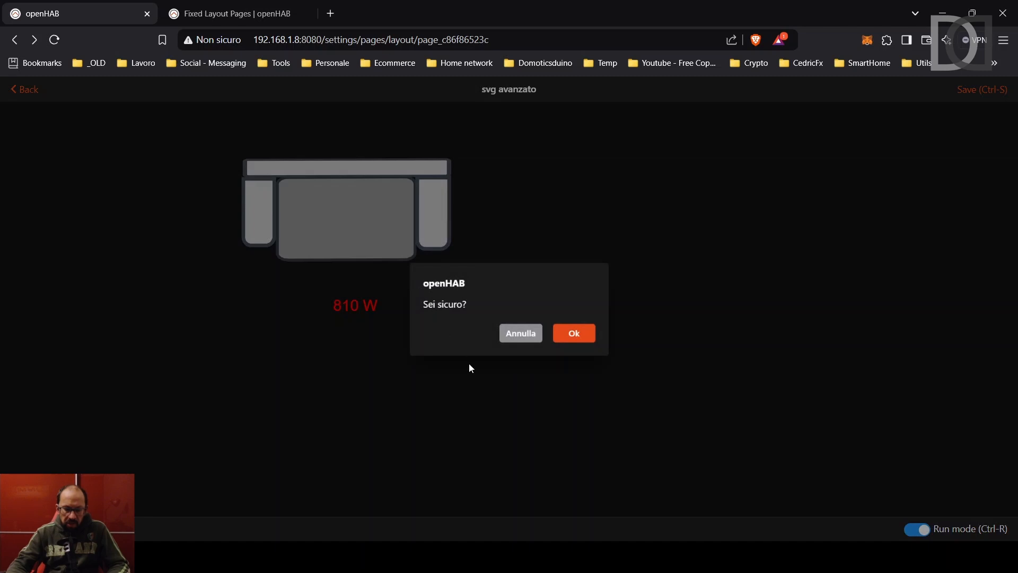
pyautogui.click(516, 338)
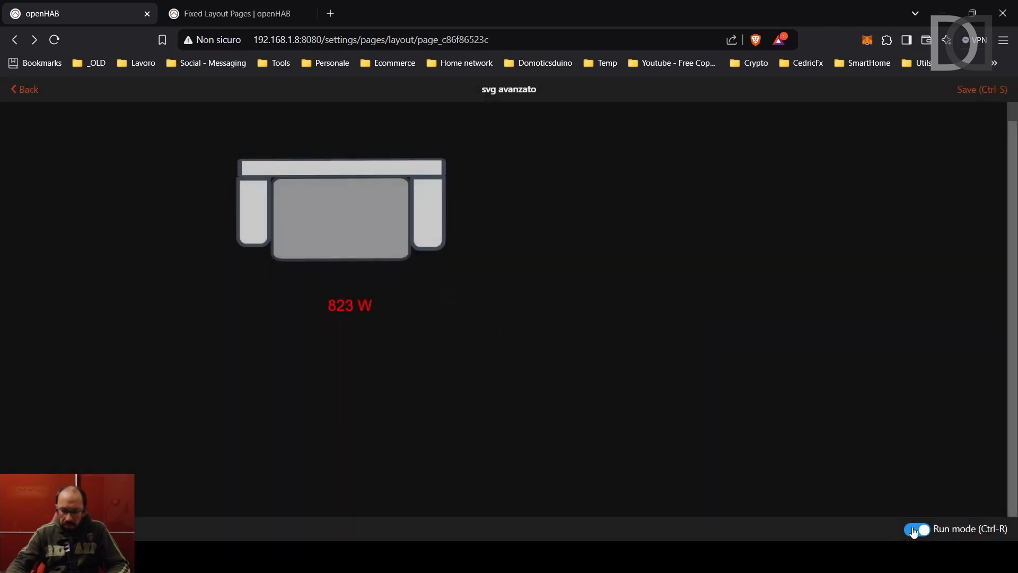
pyautogui.click(916, 533)
pyautogui.scroll(-1, 604, 385)
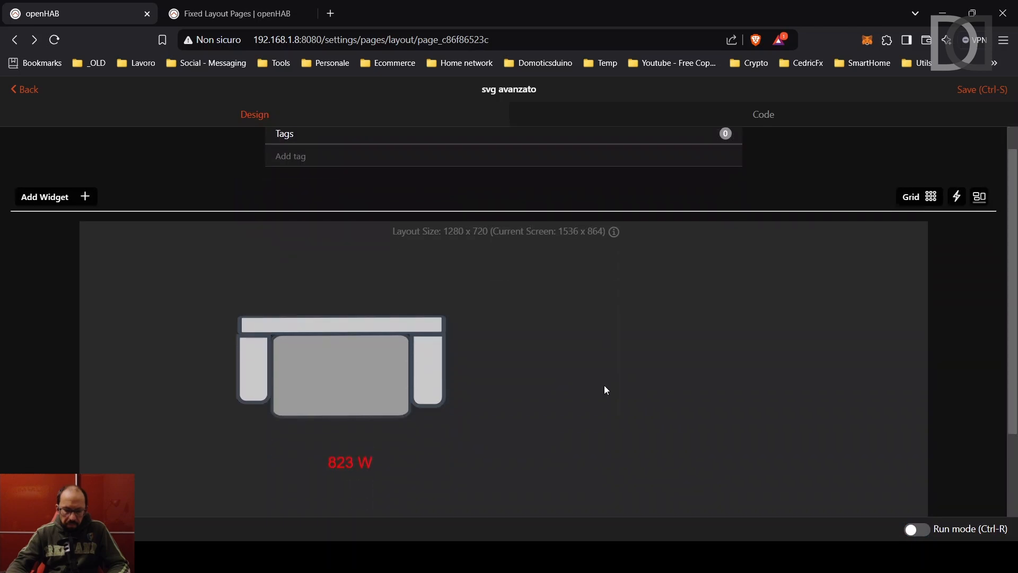
# Set the sofa click action's feedback message to 'FATTO' and apply it.
pyautogui.click(341, 378)
pyautogui.scroll(-3, 585, 411)
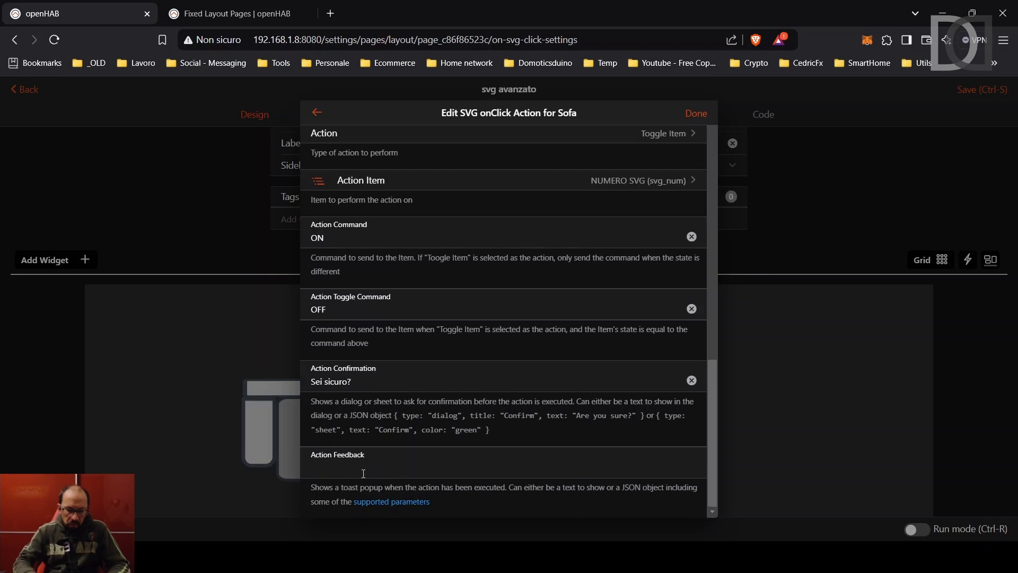
pyautogui.write('FATTO')
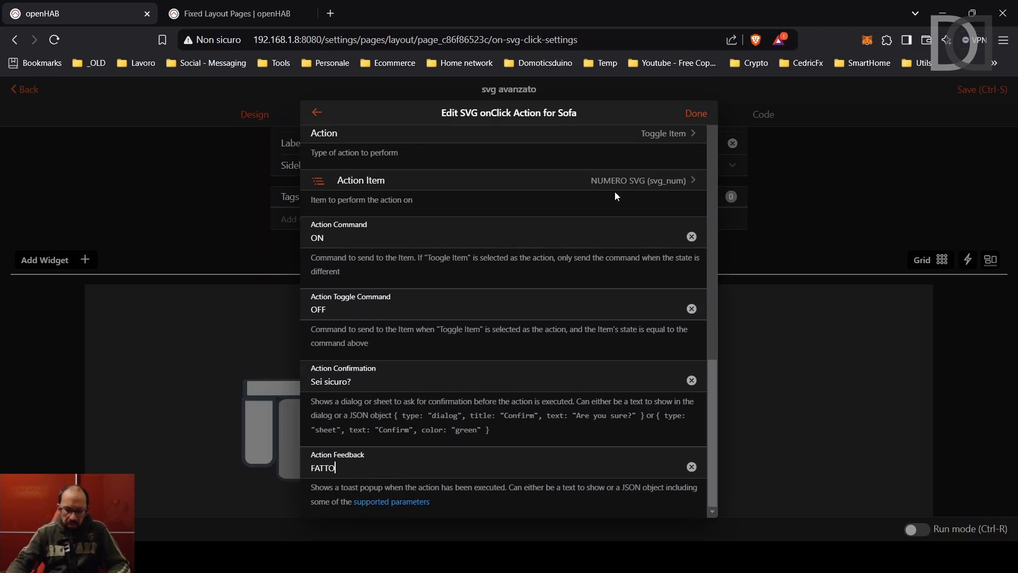
pyautogui.click(696, 113)
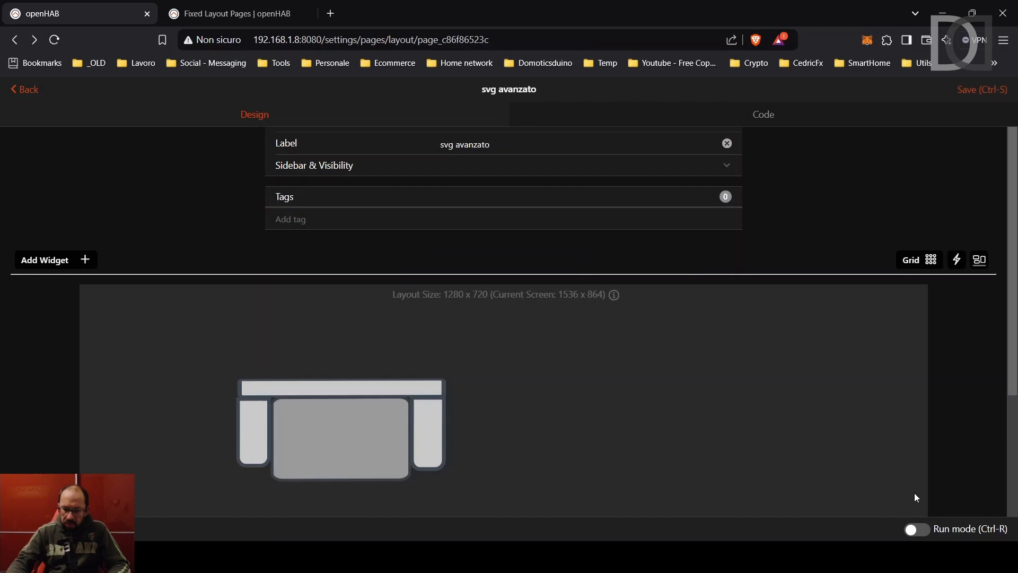
# Test the sofa in Run mode by confirming its action to see 'FATTO', then reopen its click settings.
pyautogui.click(917, 530)
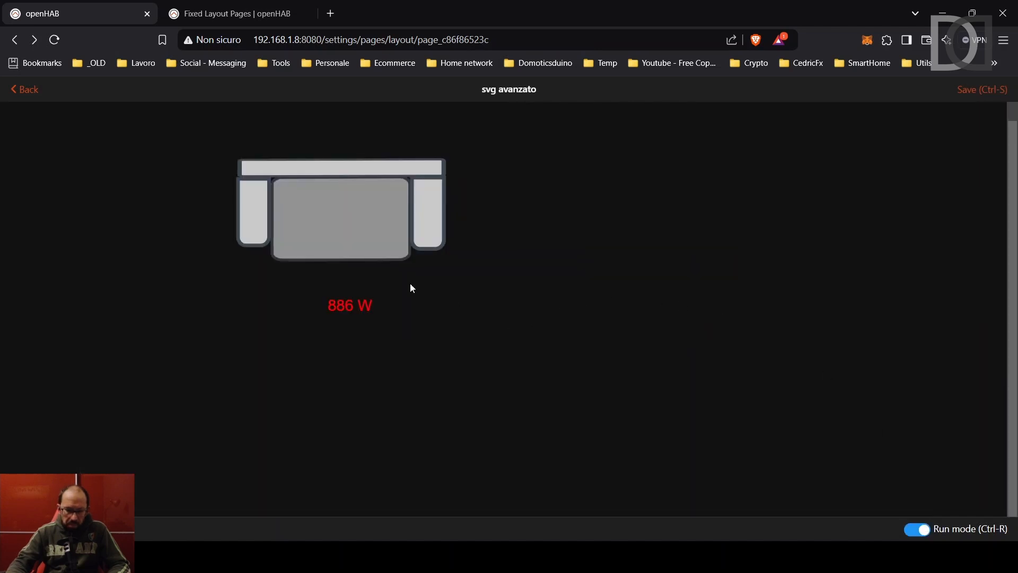
pyautogui.click(329, 231)
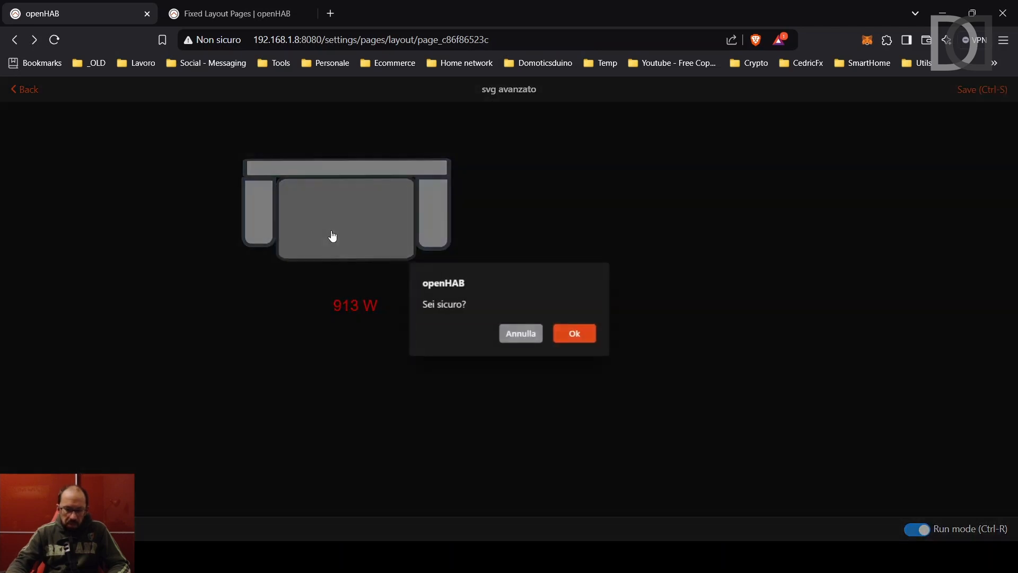
pyautogui.click(580, 335)
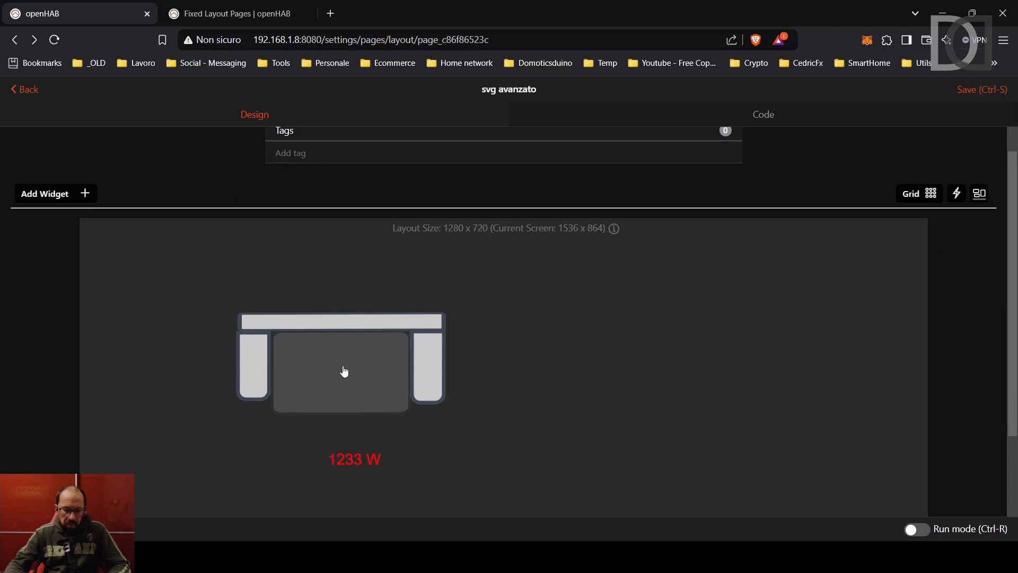
pyautogui.click(345, 371)
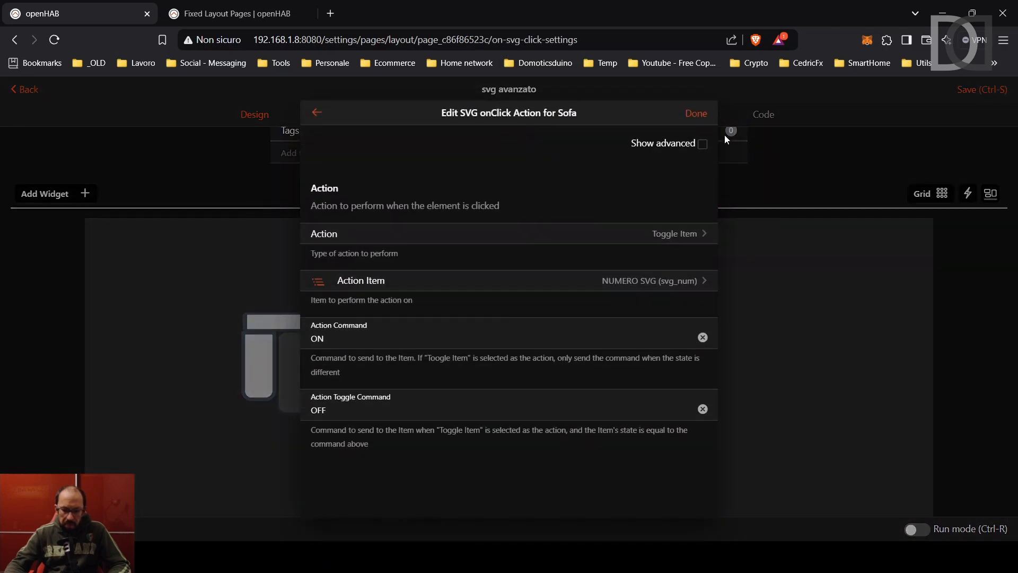
# Reveal the sofa action's advanced state options and start editing the On State style class.
pyautogui.click(701, 144)
pyautogui.scroll(-5, 520, 251)
pyautogui.scroll(-10, 521, 246)
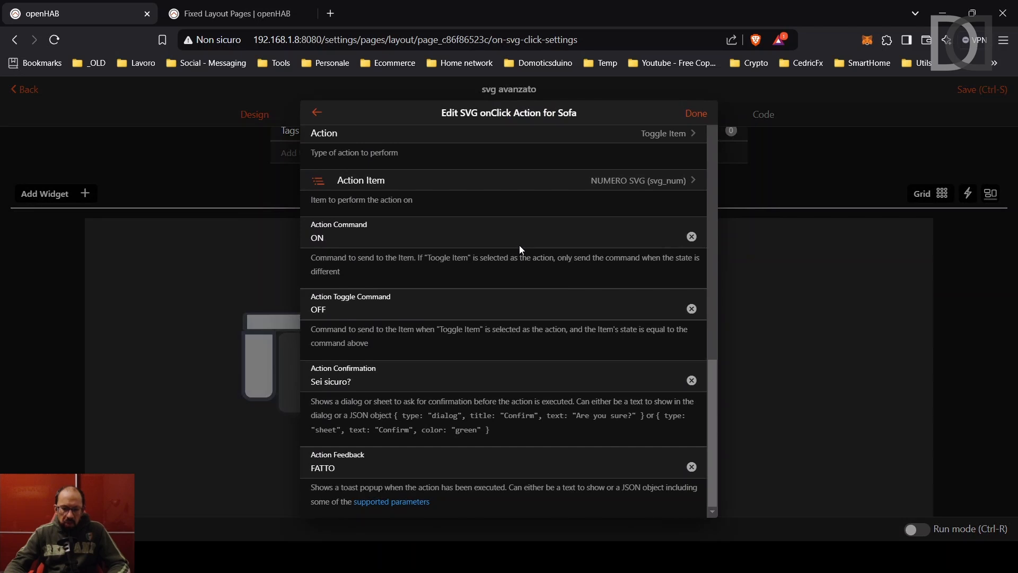
pyautogui.scroll(4, 518, 249)
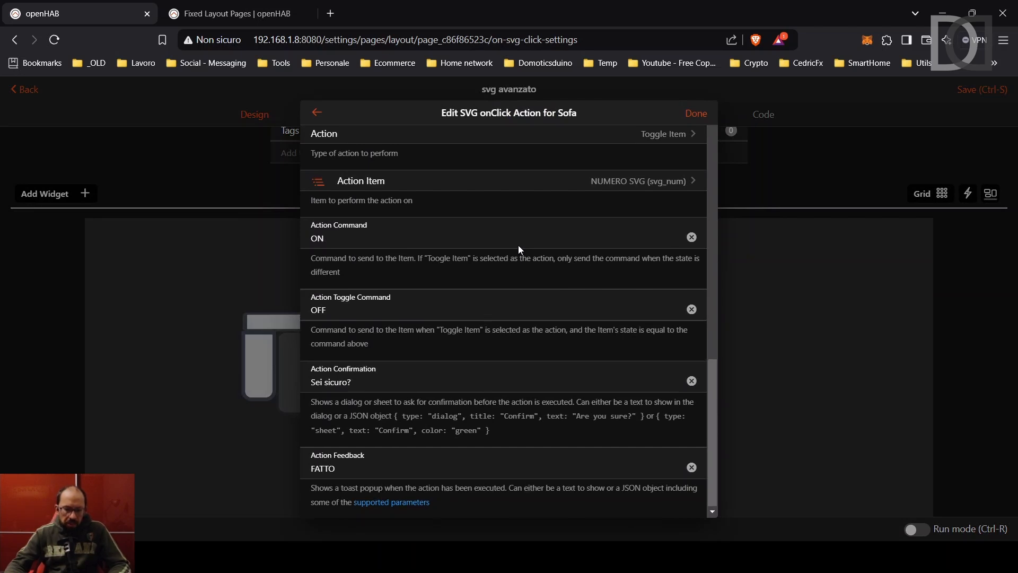
pyautogui.scroll(3, 519, 247)
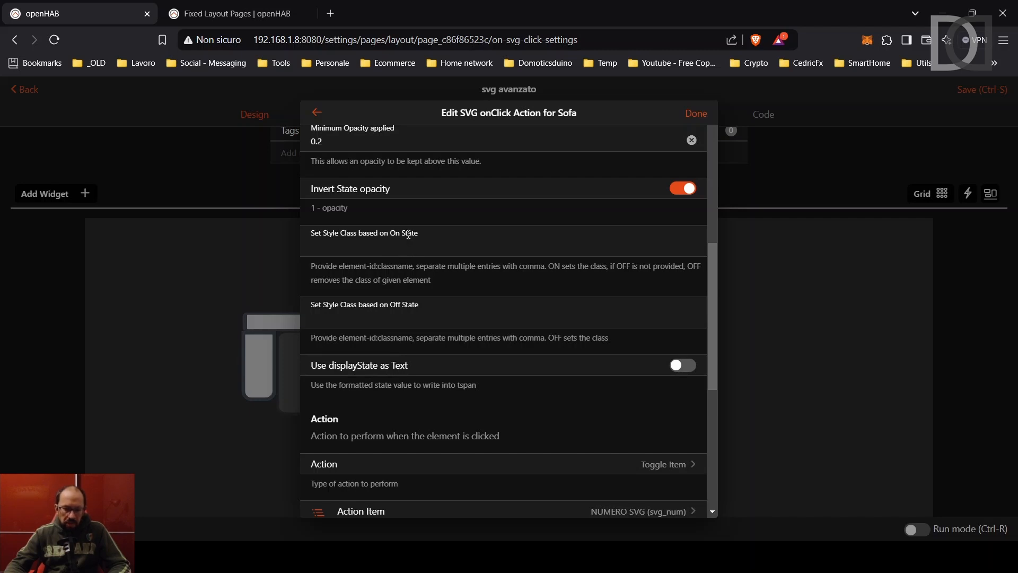
pyautogui.click(381, 244)
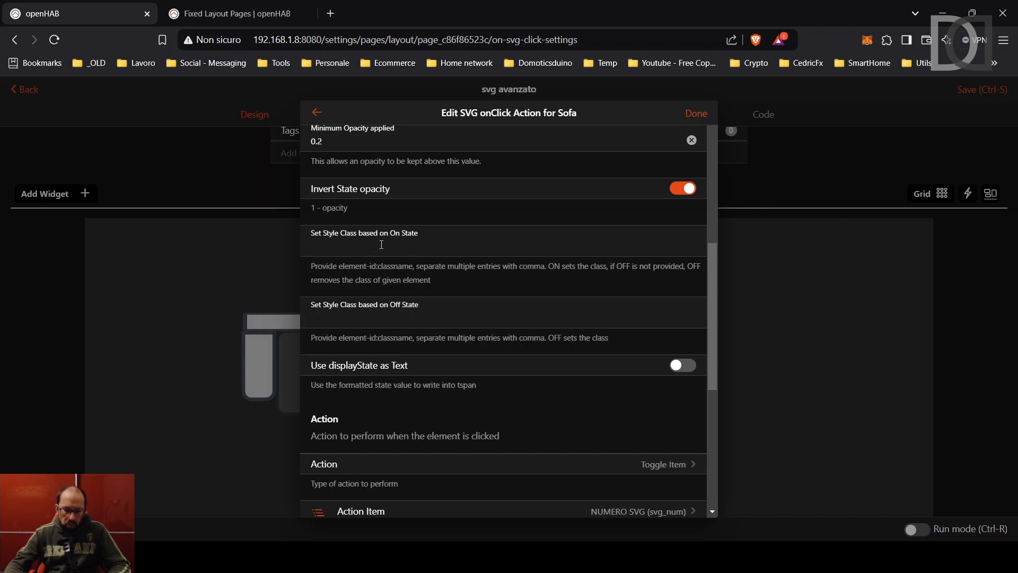